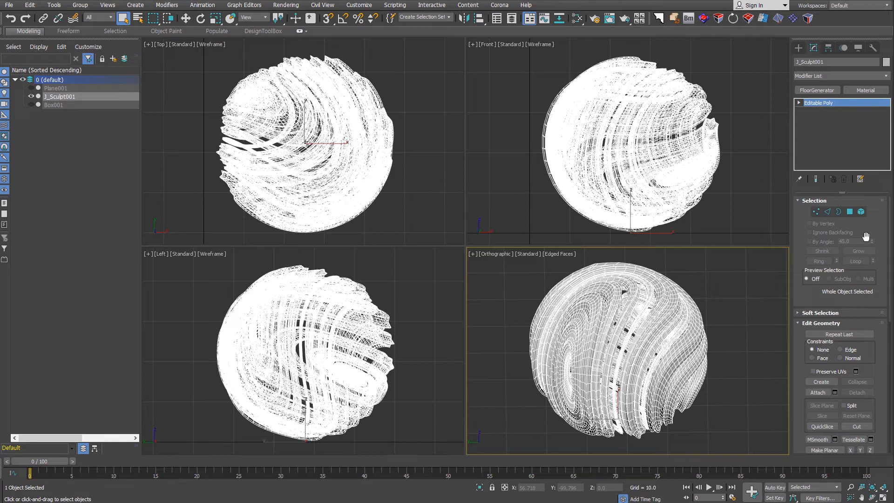
# - Switch J_Sculpt001 to edge editing and enlarge the orthographic viewport by shrinking the other three viewports
pyautogui.click(827, 212)
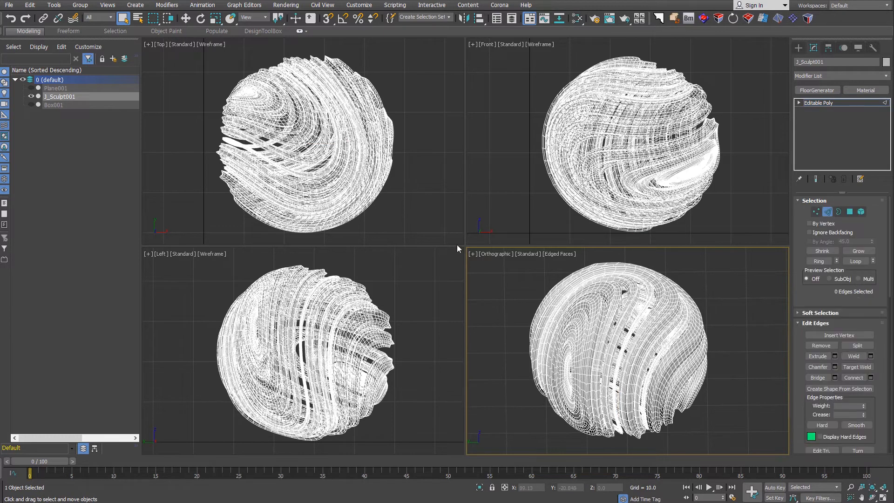
pyautogui.moveTo(466, 246); pyautogui.dragTo(178, 93)
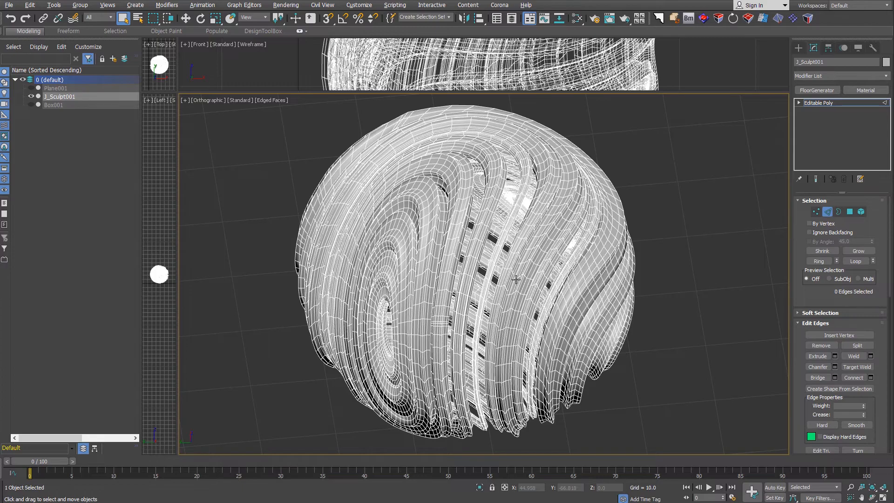
pyautogui.keyDown('alt'); pyautogui.moveTo(516, 279); pyautogui.dragTo(496, 283, button='middle'); pyautogui.keyUp('alt')
pyautogui.scroll(4, 549, 275)
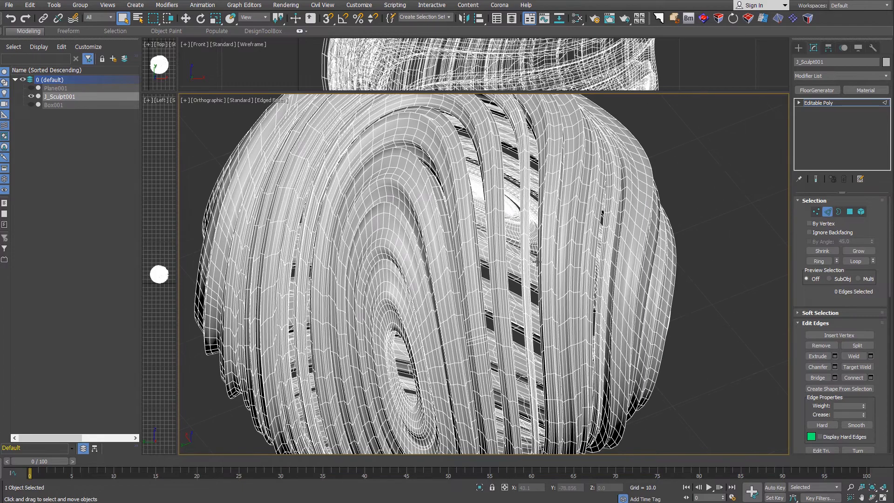
pyautogui.keyDown('alt'); pyautogui.moveTo(560, 281); pyautogui.dragTo(512, 316, button='middle'); pyautogui.keyUp('alt')
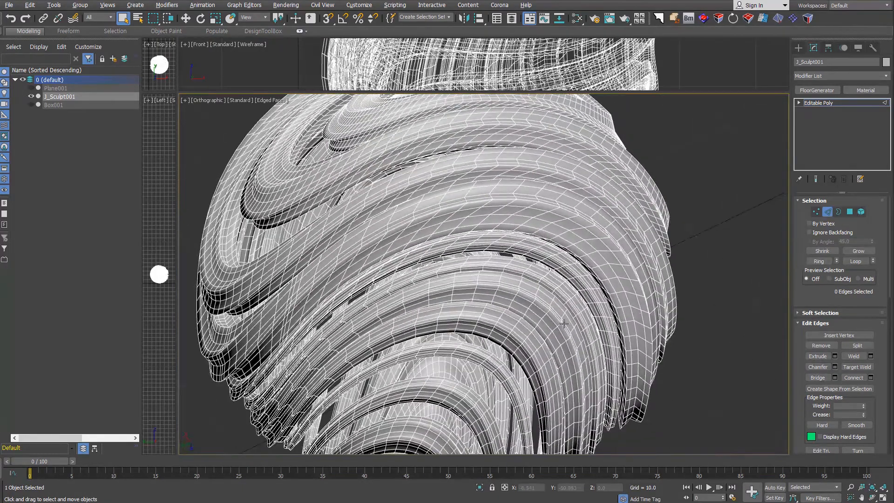
pyautogui.scroll(4, 512, 315)
# - Select a continuous loop of polygons along one ridge of the sculpted sphere
pyautogui.click(850, 212)
pyautogui.click(620, 236)
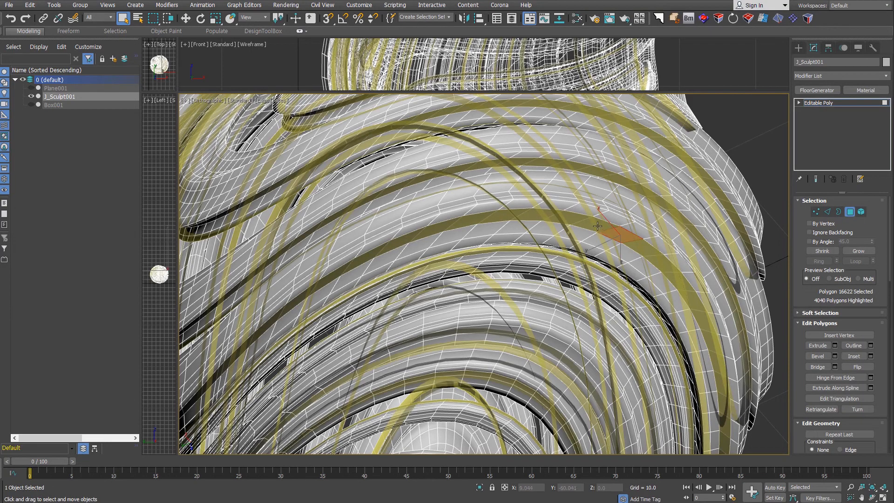
pyautogui.keyDown('shift'); pyautogui.click(596, 226); pyautogui.keyUp('shift')
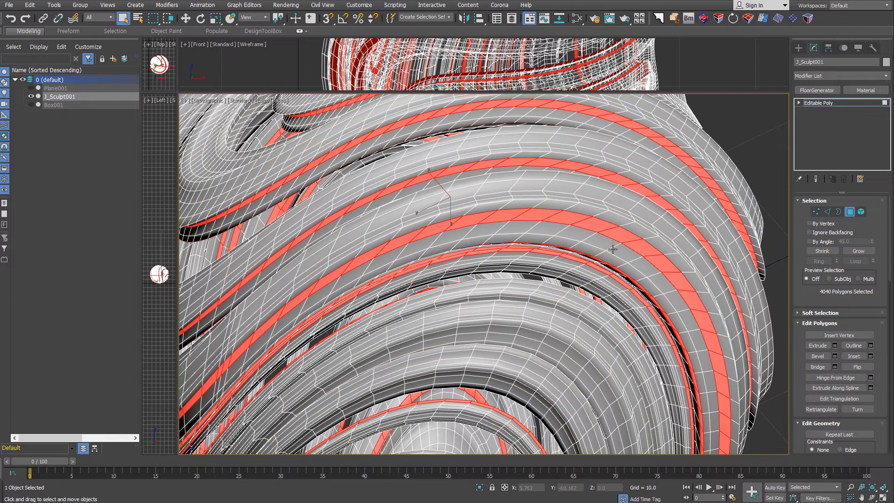
# - Try loop selections from other neighbouring polygons on the same ridge, undoing the first attempt
pyautogui.click(589, 223)
pyautogui.keyDown('shift'); pyautogui.click(573, 217); pyautogui.keyUp('shift')
pyautogui.hotkey('ctrl', 'z')
pyautogui.press('shift')
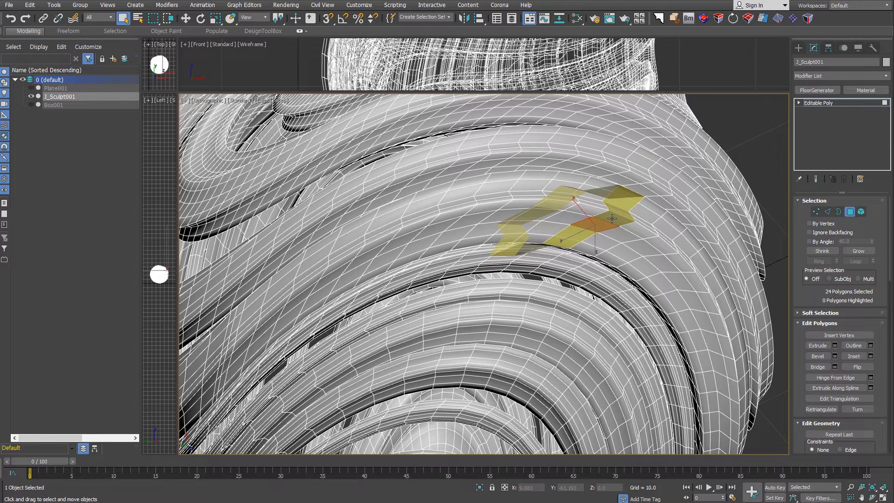
pyautogui.keyDown('shift'); pyautogui.click(612, 218); pyautogui.keyUp('shift')
# - Clear the polygon selection on the sculpted sphere and leave polygon editing
pyautogui.scroll(-10, 611, 219)
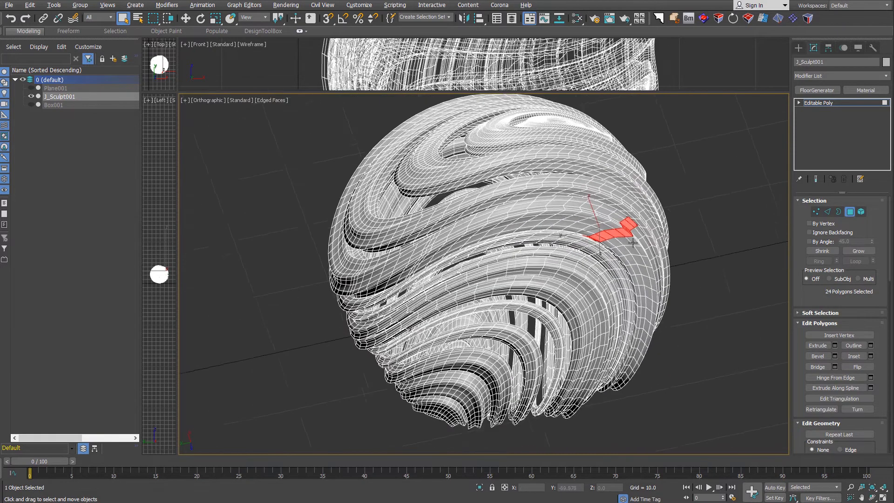
pyautogui.click(720, 292)
pyautogui.moveTo(709, 301); pyautogui.dragTo(560, 360, button='middle')
pyautogui.click(849, 211)
# - Create a standard plane beside the sculpted sphere, about 51.7 long and 58.2 wide, with 34 length and 18 width segments
pyautogui.click(798, 48)
pyautogui.scroll(-2, 667, 322)
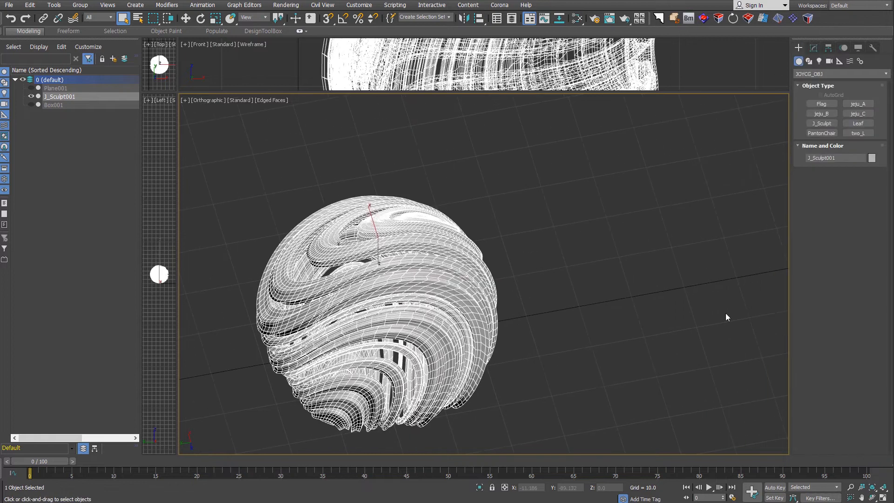
pyautogui.click(816, 73)
pyautogui.scroll(5, 819, 140)
pyautogui.click(819, 86)
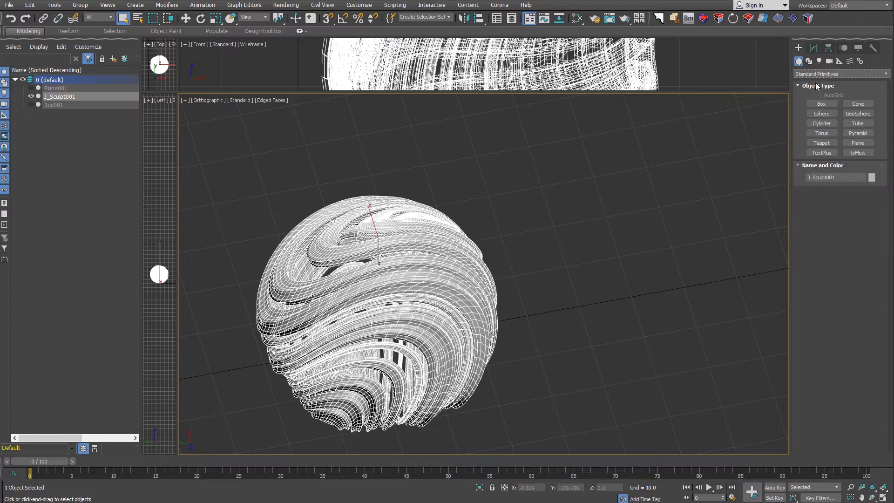
pyautogui.click(857, 142)
pyautogui.moveTo(615, 320); pyautogui.dragTo(516, 329, button='middle')
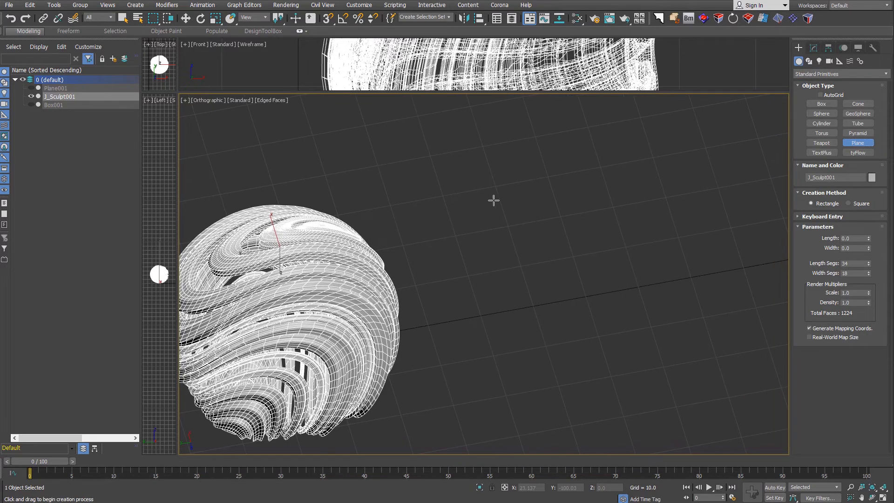
pyautogui.moveTo(602, 322); pyautogui.dragTo(798, 357)
pyautogui.moveTo(713, 355); pyautogui.dragTo(639, 358, button='middle')
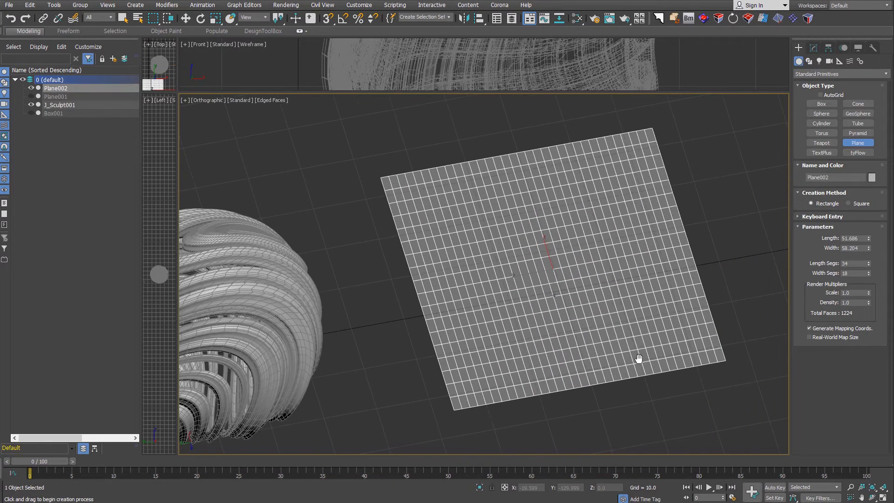
# - Convert the plane to an Editable Poly and select a full column of polygons near its middle
pyautogui.hotkey('ctrl', 'e')
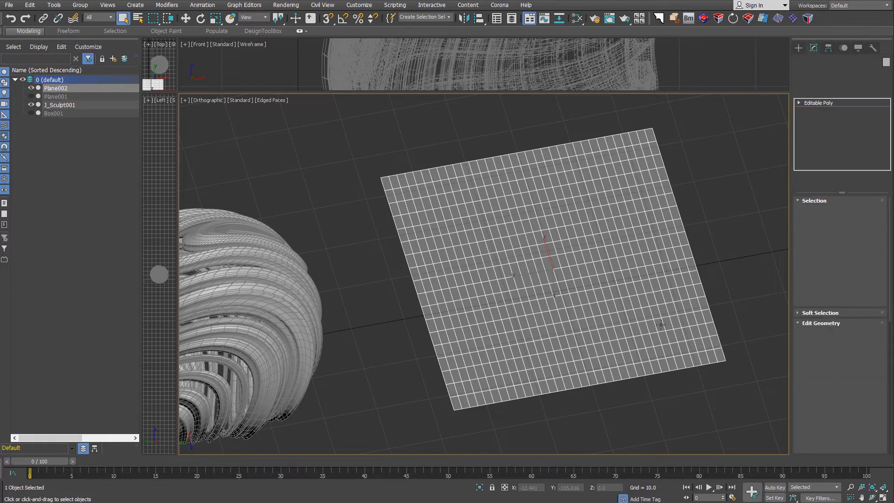
pyautogui.click(849, 212)
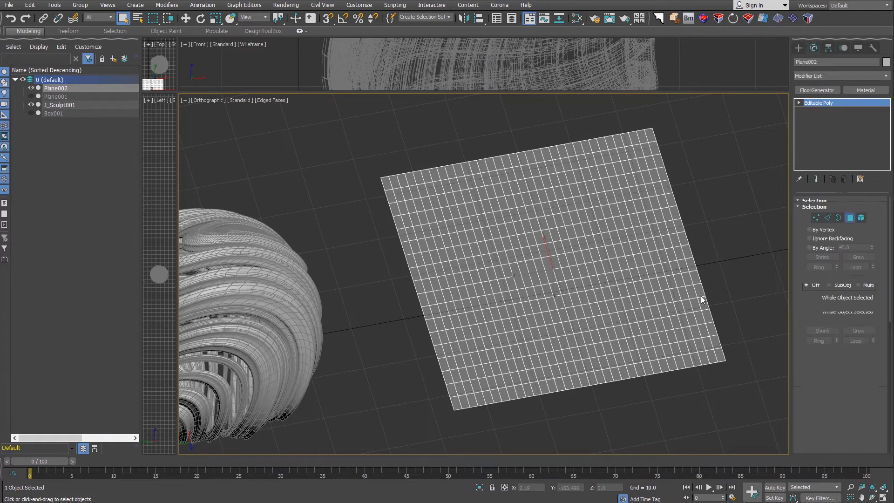
pyautogui.click(544, 331)
pyautogui.keyDown('shift'); pyautogui.click(537, 317); pyautogui.keyUp('shift')
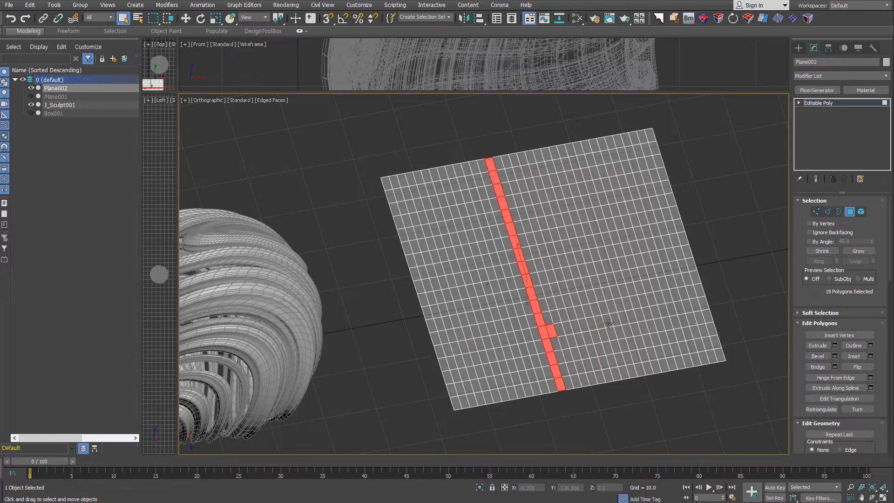
# - Extend the plane's polygon selection to four adjacent full columns, then deselect everything
pyautogui.keyDown('shift'); pyautogui.click(547, 319); pyautogui.keyUp('shift')
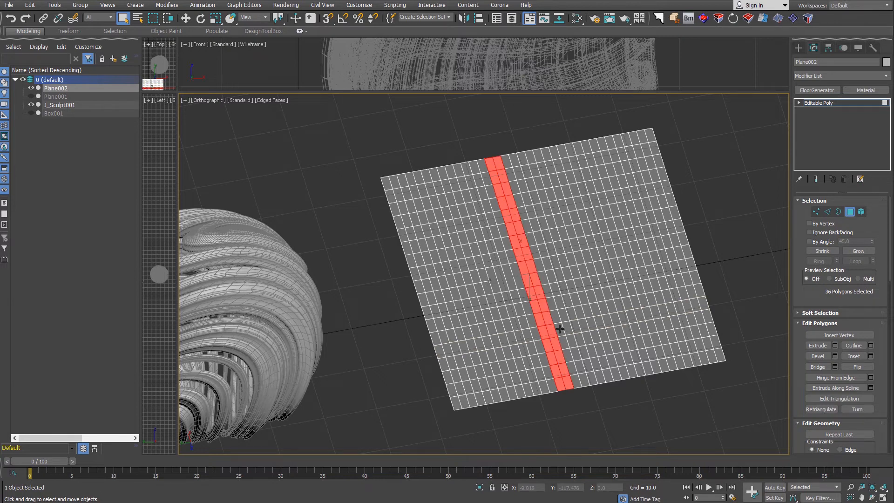
pyautogui.keyDown('shift'); pyautogui.click(572, 331); pyautogui.keyUp('shift')
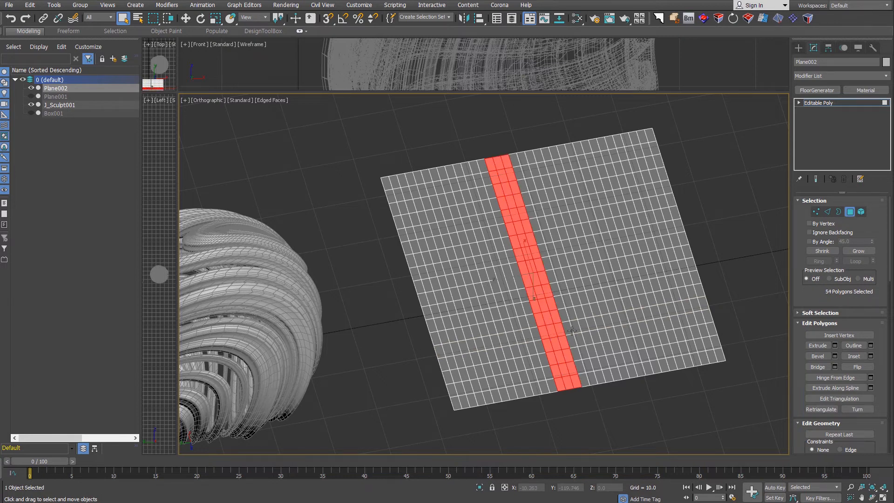
pyautogui.keyDown('shift'); pyautogui.click(574, 315); pyautogui.keyUp('shift')
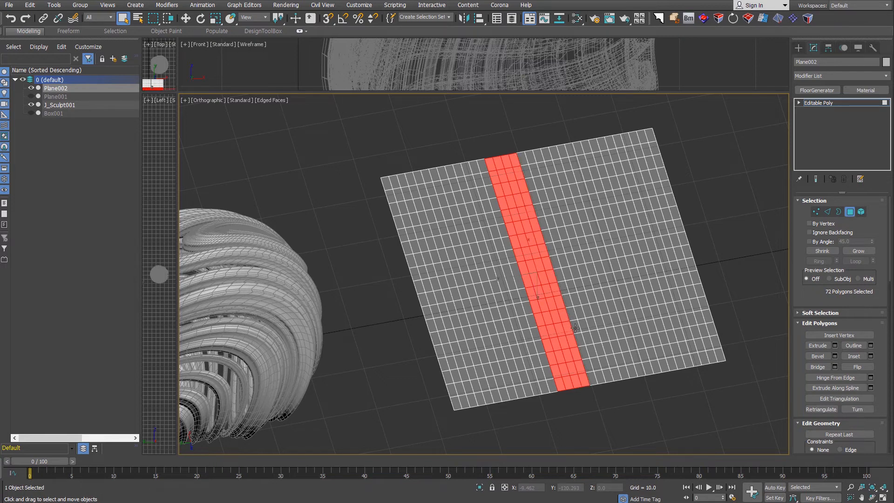
pyautogui.keyDown('shift'); pyautogui.click(574, 322); pyautogui.keyUp('shift')
pyautogui.hotkey('ctrl', 'd')
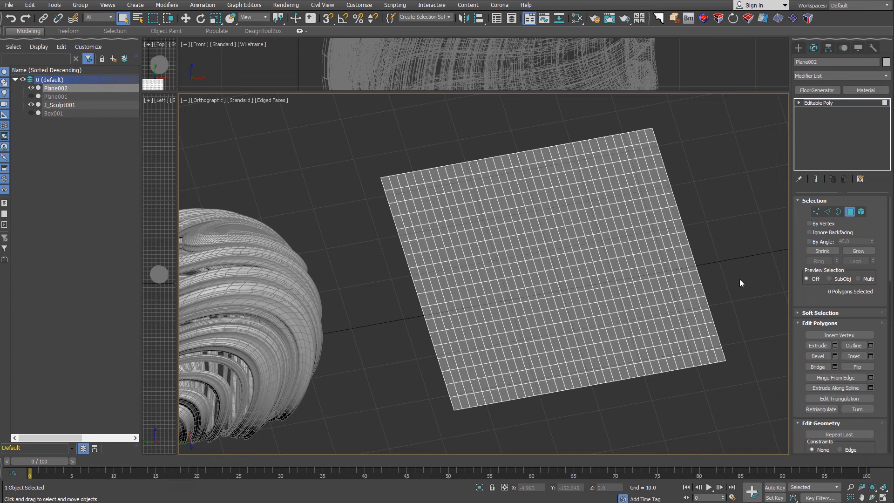
# - Select a full row of polygons across the plane and add further polygons next to it
pyautogui.click(543, 332)
pyautogui.keyDown('shift'); pyautogui.click(541, 331); pyautogui.keyUp('shift')
pyautogui.keyDown('ctrl'); pyautogui.click(538, 320); pyautogui.keyUp('ctrl')
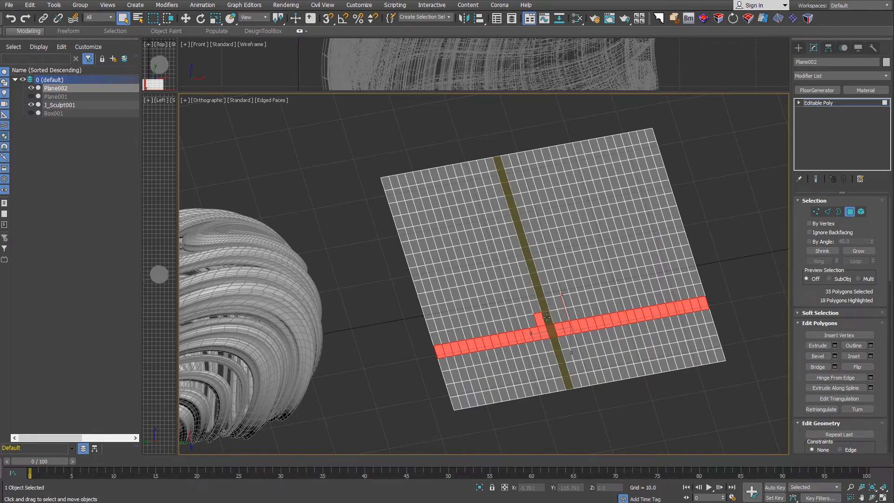
pyautogui.keyDown('ctrl'); pyautogui.click(537, 304); pyautogui.keyUp('ctrl')
pyautogui.keyDown('shift'); pyautogui.click(535, 295); pyautogui.keyUp('shift')
# - Replace the selection with four adjacent polygon columns by adding one polygon and its loop at a time
pyautogui.click(562, 317)
pyautogui.keyDown('shift'); pyautogui.click(560, 303); pyautogui.keyUp('shift')
pyautogui.keyDown('ctrl'); pyautogui.click(573, 313); pyautogui.keyUp('ctrl')
pyautogui.keyDown('shift'); pyautogui.click(569, 298); pyautogui.keyUp('shift')
pyautogui.keyDown('ctrl'); pyautogui.click(579, 304); pyautogui.keyUp('ctrl')
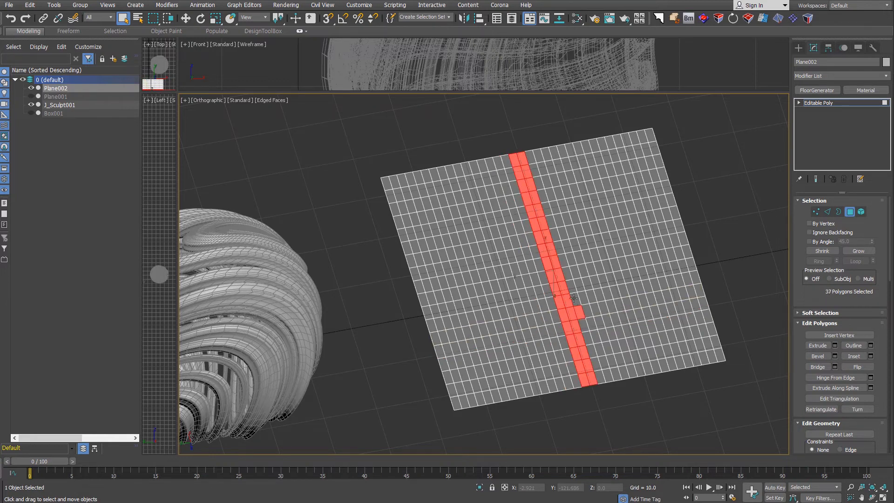
pyautogui.keyDown('shift'); pyautogui.click(582, 307); pyautogui.keyUp('shift')
pyautogui.keyDown('ctrl'); pyautogui.click(585, 305); pyautogui.keyUp('ctrl')
pyautogui.keyDown('shift'); pyautogui.click(583, 298); pyautogui.keyUp('shift')
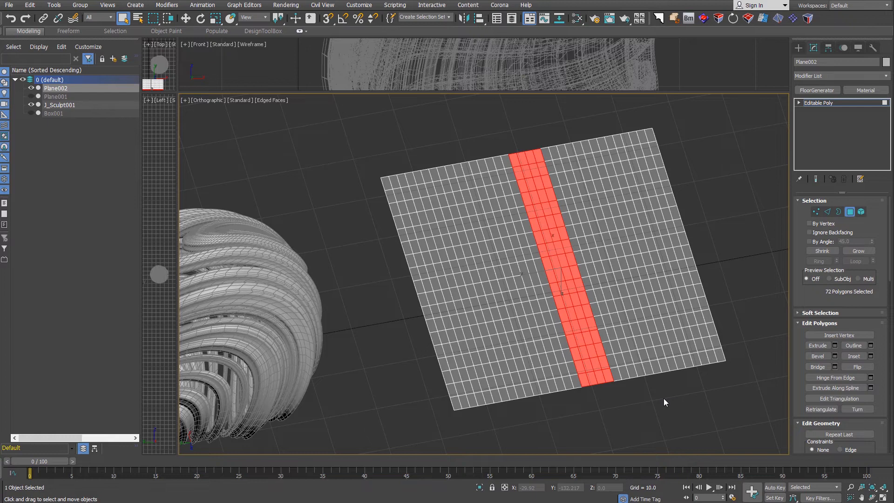
# - Replace the selection with three adjacent full polygon columns in the middle of the plane
pyautogui.click(550, 329)
pyautogui.keyDown('shift'); pyautogui.click(548, 319); pyautogui.keyUp('shift')
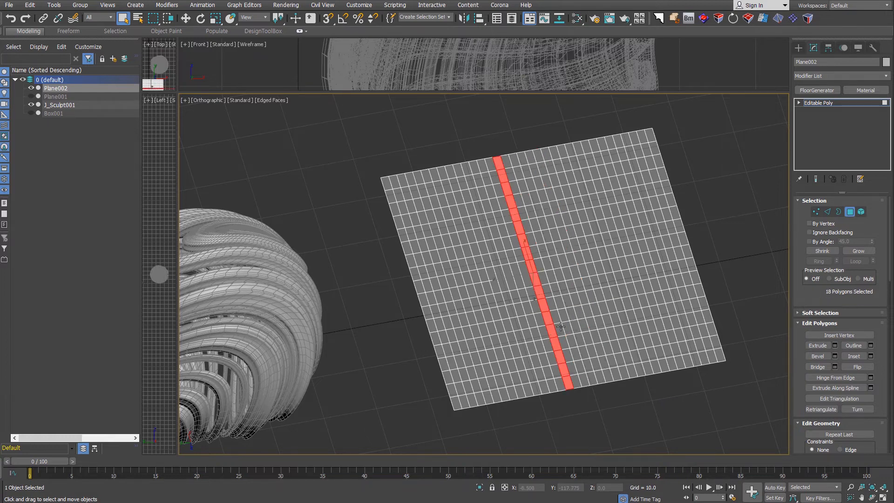
pyautogui.keyDown('shift'); pyautogui.click(557, 313); pyautogui.keyUp('shift')
pyautogui.keyDown('ctrl'); pyautogui.click(567, 328); pyautogui.keyUp('ctrl')
pyautogui.keyDown('shift'); pyautogui.click(563, 315); pyautogui.keyUp('shift')
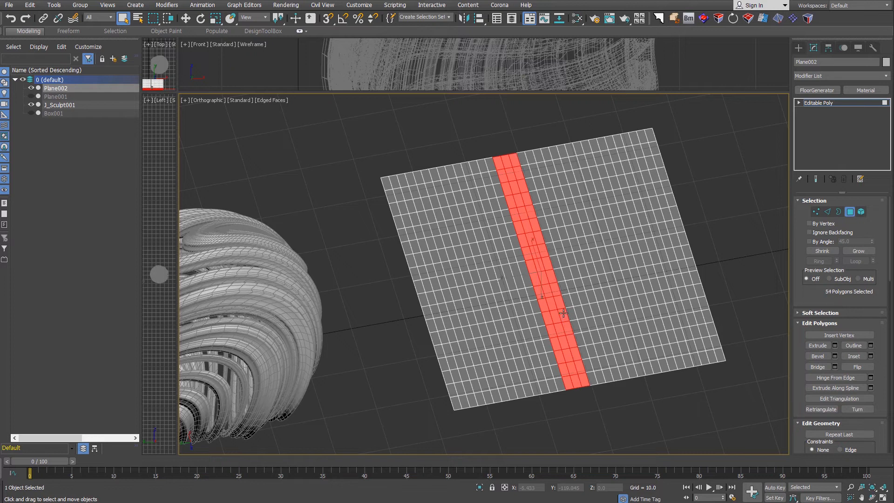
# - Select three neighbouring edges on the plane, expand them to rings and convert the selection to polygons
pyautogui.press('2')
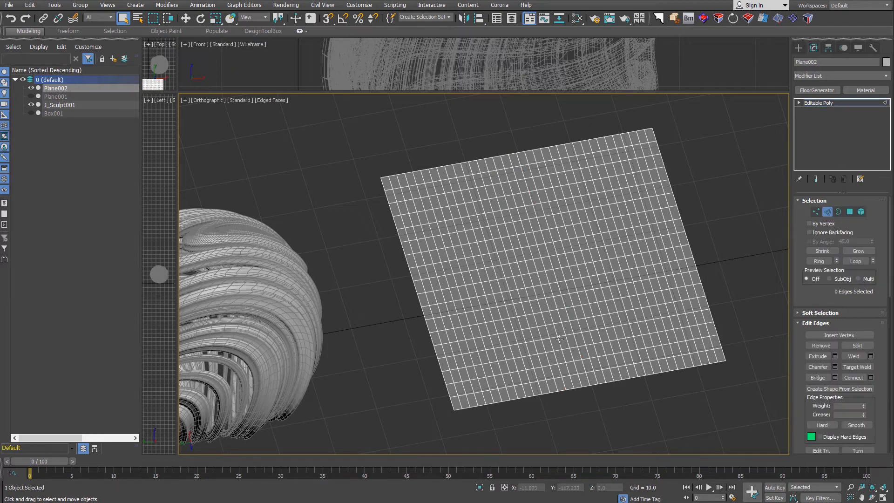
pyautogui.click(555, 337)
pyautogui.keyDown('ctrl'); pyautogui.click(561, 335); pyautogui.keyUp('ctrl')
pyautogui.keyDown('ctrl'); pyautogui.click(569, 334); pyautogui.keyUp('ctrl')
pyautogui.click(819, 260)
pyautogui.keyDown('ctrl'); pyautogui.click(850, 212); pyautogui.keyUp('ctrl')
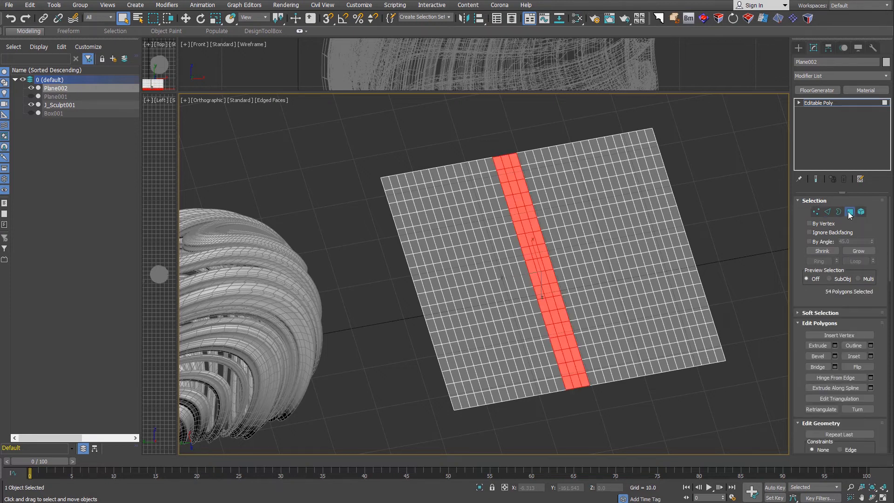
# - Leave polygon editing and delete the plane
pyautogui.click(675, 400)
pyautogui.click(849, 212)
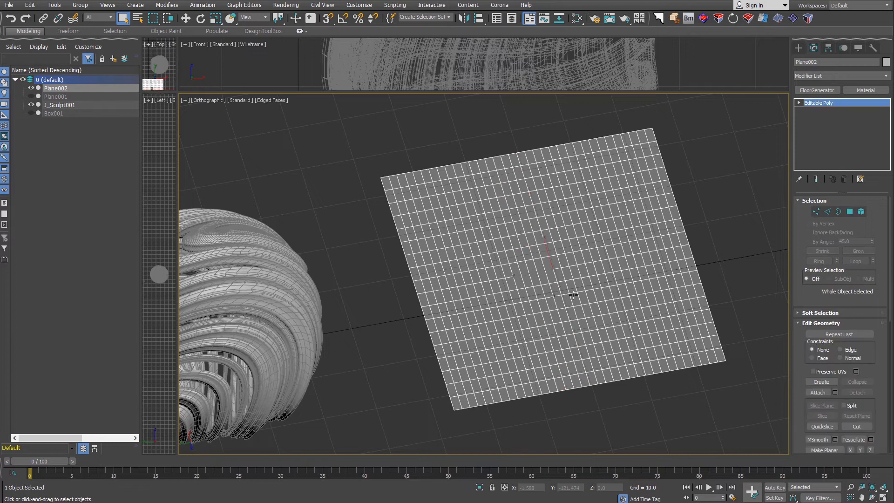
pyautogui.press('Delete')
# - Select the sculpted sphere J_Sculpt001 and delete it from the scene
pyautogui.hotkey('ctrl', 'a')
pyautogui.press('z')
pyautogui.keyDown('alt'); pyautogui.moveTo(593, 316); pyautogui.dragTo(561, 292, button='middle'); pyautogui.keyUp('alt')
pyautogui.click(115, 33)
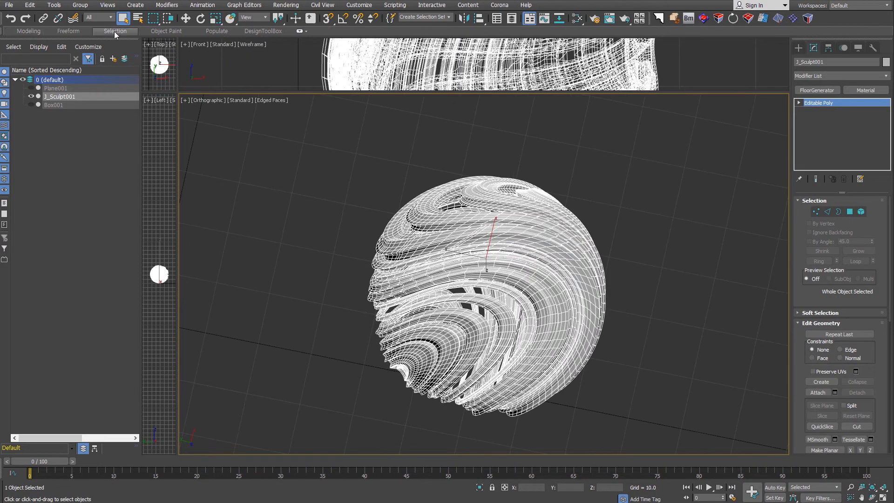
pyautogui.click(798, 48)
pyautogui.press('Delete')
pyautogui.press('z')
pyautogui.keyDown('alt'); pyautogui.moveTo(614, 325); pyautogui.dragTo(618, 317, button='middle'); pyautogui.keyUp('alt')
# - Create a standard teapot in the orthographic viewport
pyautogui.click(821, 143)
pyautogui.moveTo(461, 321); pyautogui.dragTo(535, 350)
pyautogui.keyDown('alt'); pyautogui.moveTo(536, 351); pyautogui.dragTo(510, 265, button='middle'); pyautogui.keyUp('alt')
# - Create a plane beside the teapot, about 136.2 long and 152.9 wide, with 34 length and 18 width segments
pyautogui.click(857, 143)
pyautogui.moveTo(557, 246); pyautogui.dragTo(758, 413)
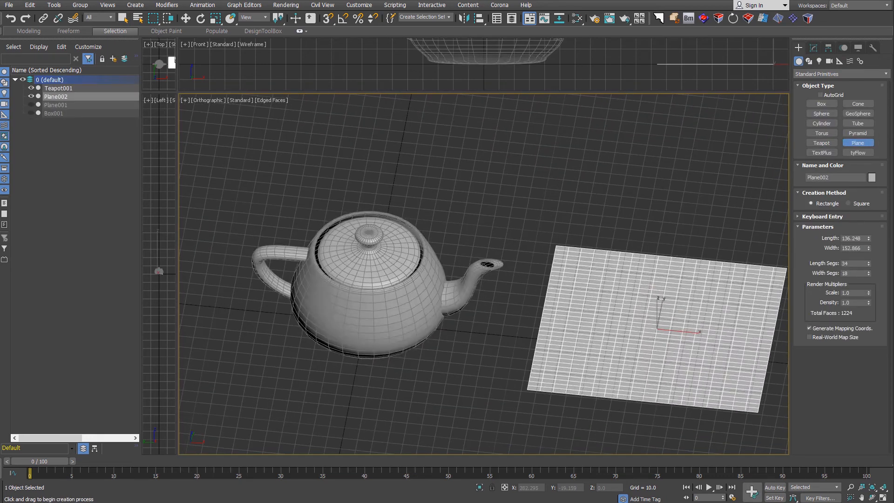
pyautogui.rightClick(758, 413)
# - Hide the viewport grid and convert the teapot to an Editable Poly
pyautogui.click(373, 316)
pyautogui.press('g')
pyautogui.keyDown('alt'); pyautogui.moveTo(347, 352); pyautogui.dragTo(403, 334, button='middle'); pyautogui.keyUp('alt')
pyautogui.hotkey('ctrl', 'e')
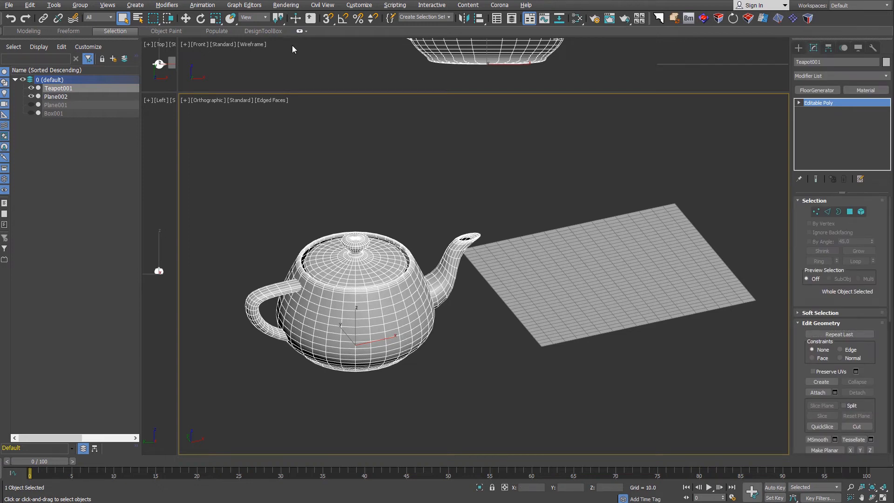
# - Examine the selection tools offered at the teapot's Vertex, Edge, Polygon and Element levels
pyautogui.click(815, 212)
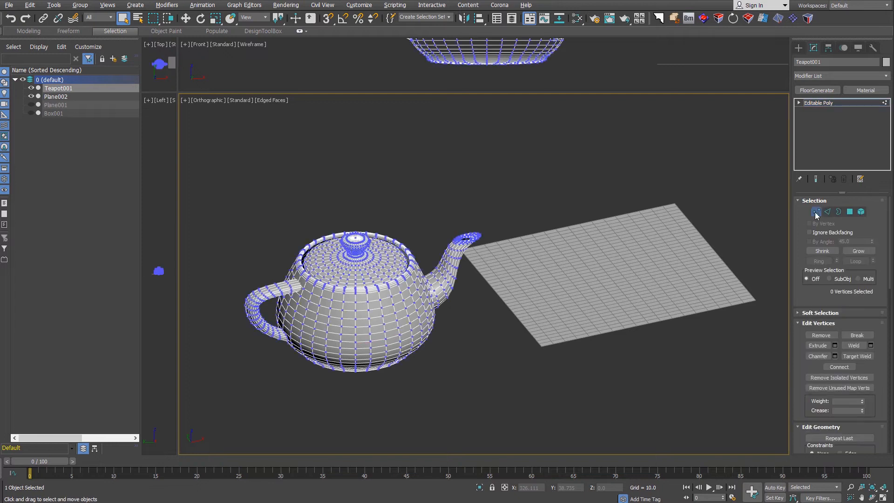
pyautogui.click(124, 32)
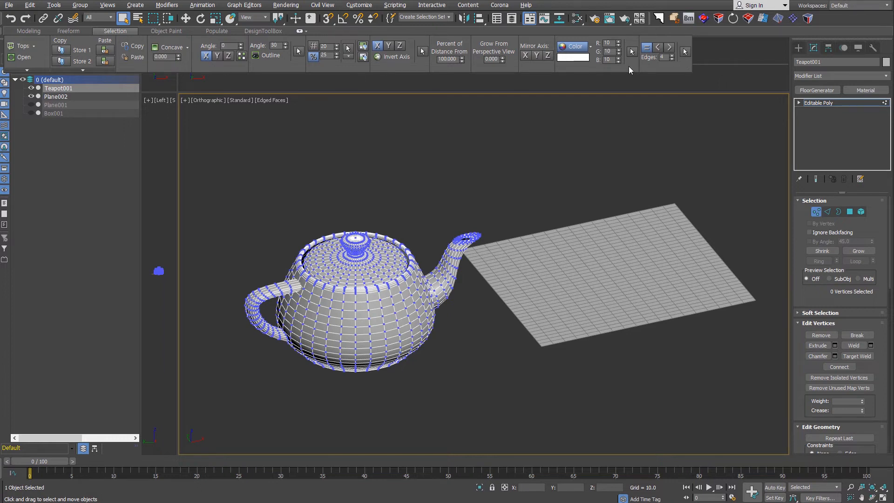
pyautogui.click(827, 212)
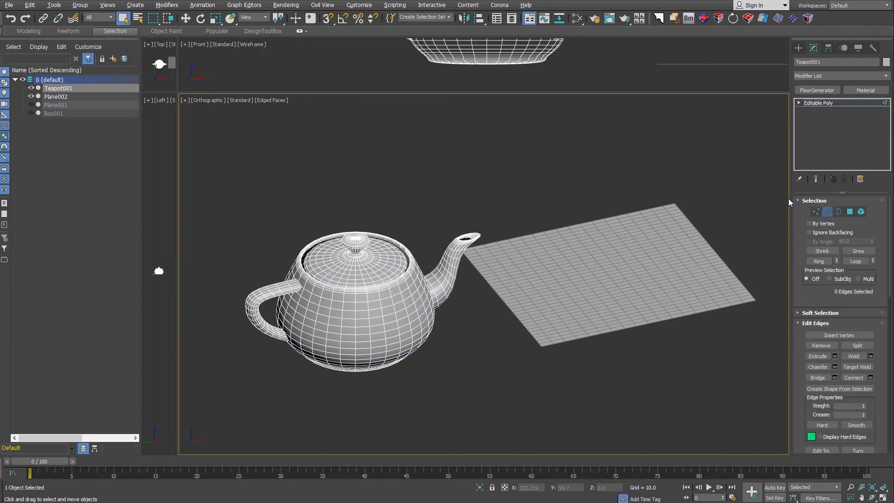
pyautogui.click(118, 31)
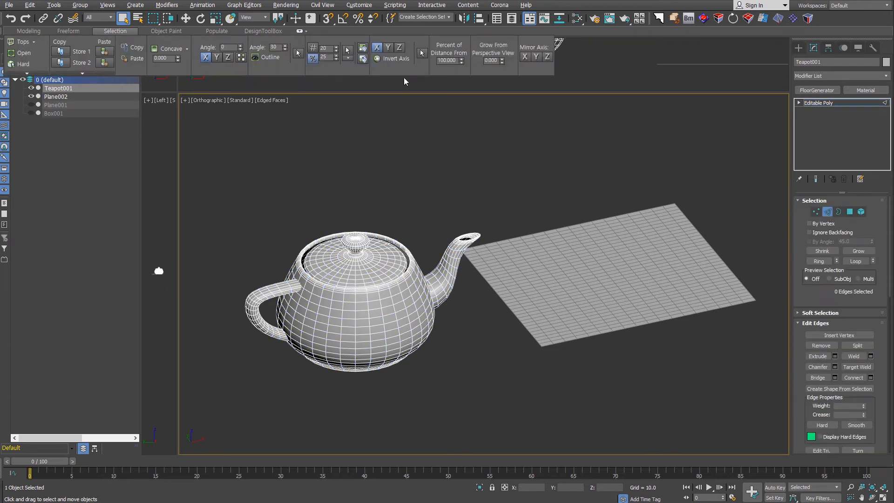
pyautogui.press('4')
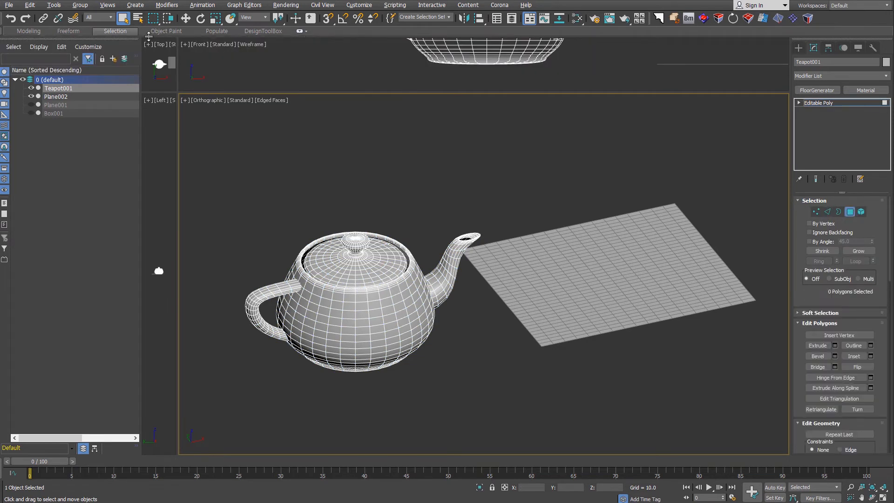
pyautogui.click(117, 32)
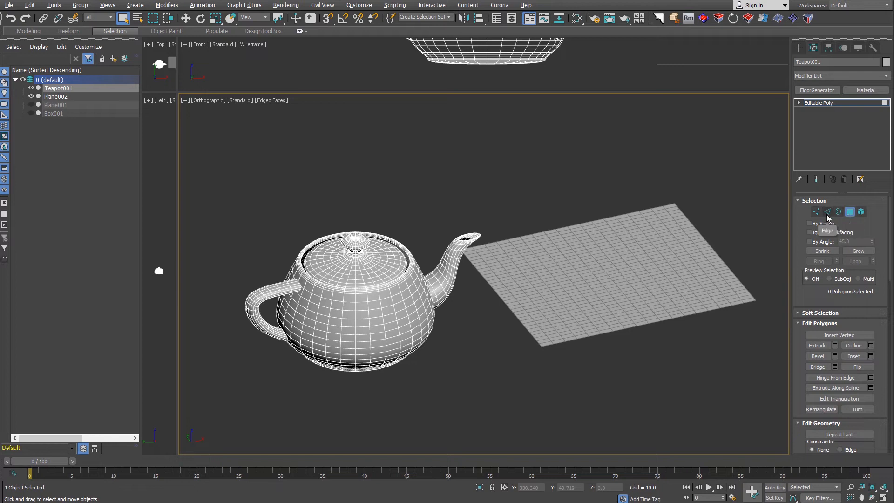
pyautogui.moveTo(464, 321); pyautogui.dragTo(513, 311, button='middle')
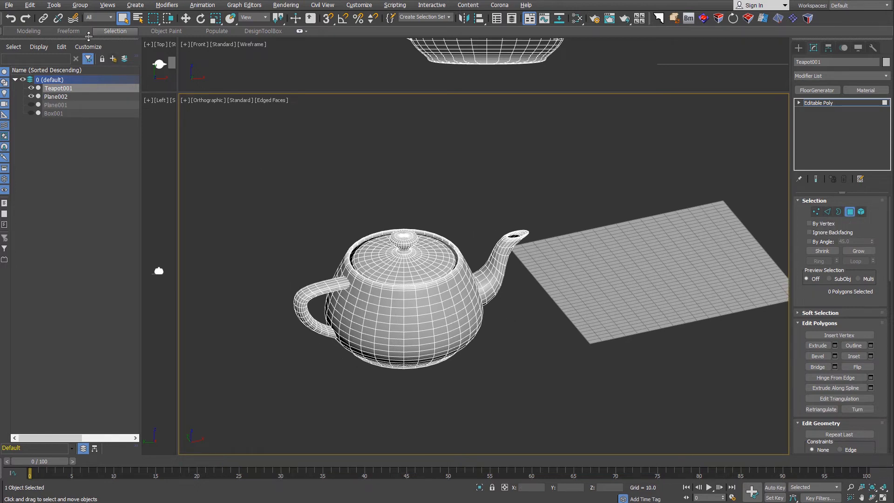
pyautogui.click(861, 212)
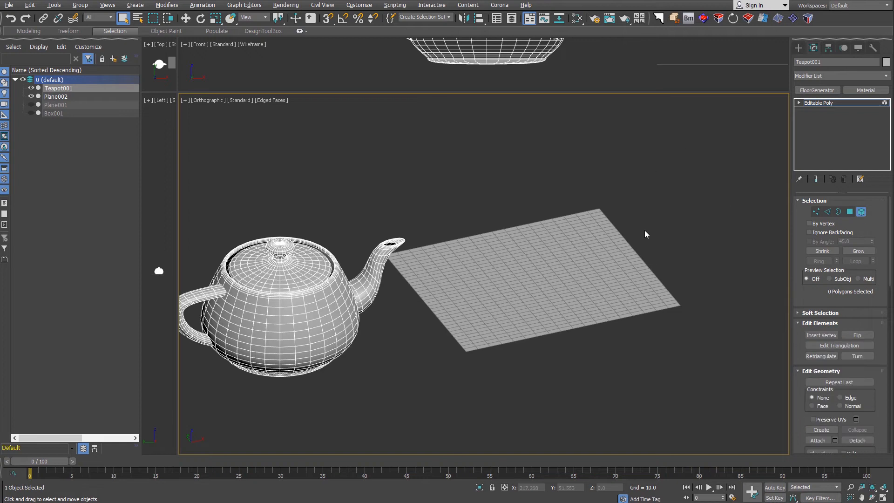
# - Add an Editable Poly box beside the plane and extrude one top polygon and one front polygon into blocks
pyautogui.click(798, 48)
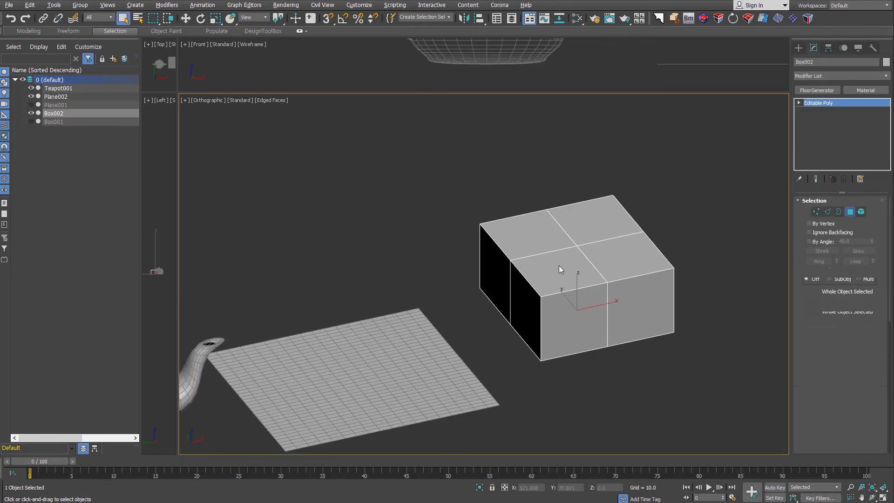
pyautogui.press('4')
pyautogui.click(556, 270)
pyautogui.rightClick(556, 263)
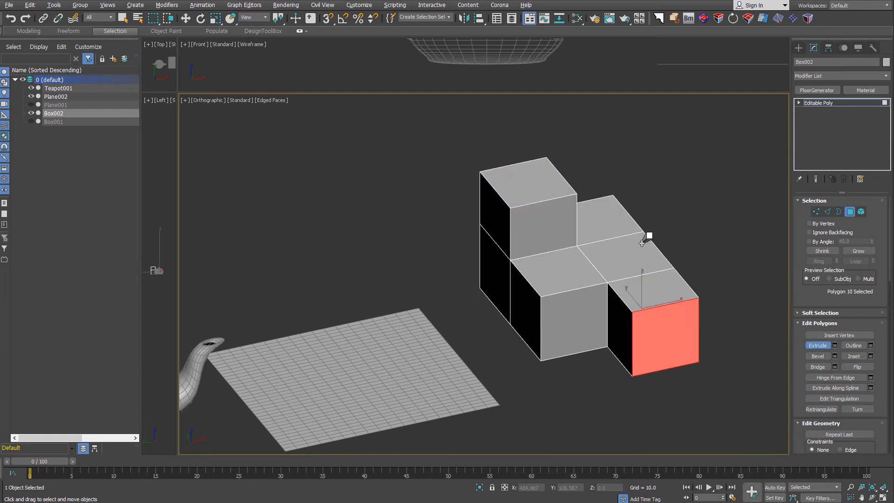
pyautogui.press('6')
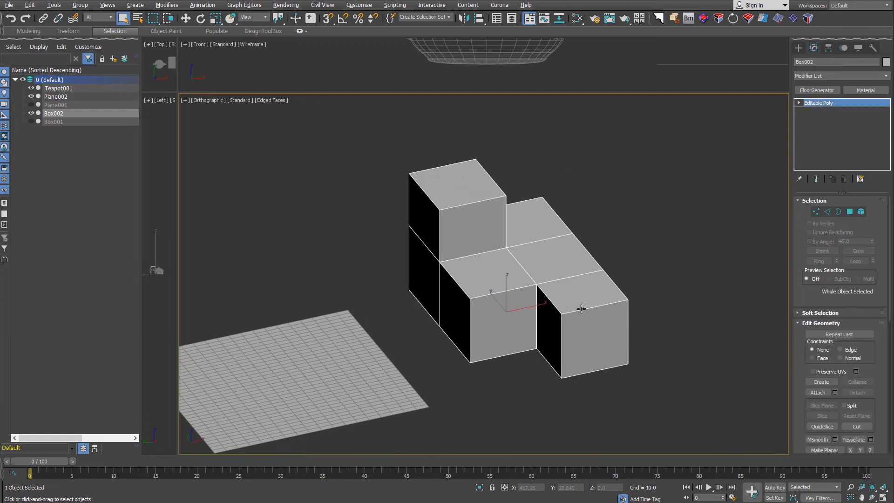
# - Try selecting the box's outer edges manually by loop and one by one, and clear the selection
pyautogui.keyDown('alt'); pyautogui.moveTo(581, 308); pyautogui.dragTo(618, 218, button='middle'); pyautogui.keyUp('alt')
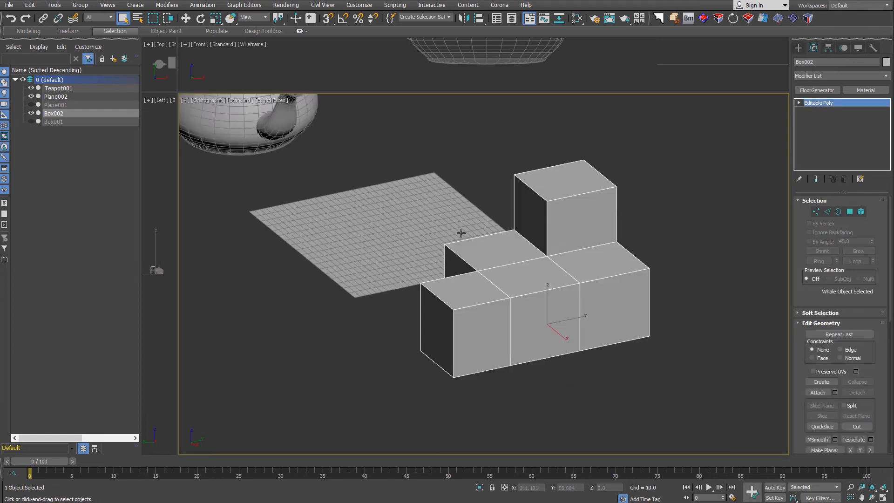
pyautogui.keyDown('alt'); pyautogui.moveTo(619, 276); pyautogui.dragTo(620, 311, button='middle'); pyautogui.keyUp('alt')
pyautogui.click(827, 212)
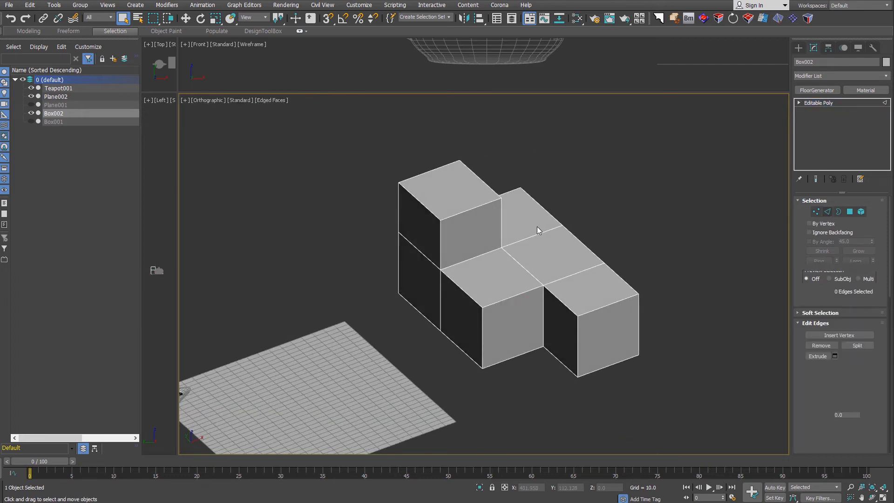
pyautogui.doubleClick(573, 235)
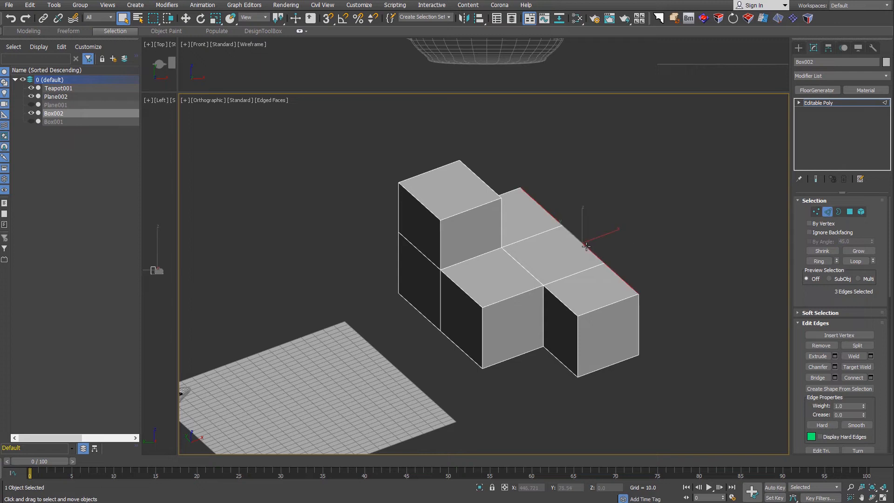
pyautogui.keyDown('ctrl'); pyautogui.click(470, 293); pyautogui.keyUp('ctrl')
pyautogui.keyDown('ctrl'); pyautogui.doubleClick(404, 211); pyautogui.keyUp('ctrl')
pyautogui.keyDown('ctrl'); pyautogui.click(399, 210); pyautogui.keyUp('ctrl')
pyautogui.keyDown('ctrl'); pyautogui.click(426, 173); pyautogui.keyUp('ctrl')
pyautogui.keyDown('ctrl'); pyautogui.click(480, 180); pyautogui.keyUp('ctrl')
pyautogui.keyDown('ctrl'); pyautogui.click(479, 207); pyautogui.keyUp('ctrl')
pyautogui.click(681, 278)
# - Select all edges of the box without common smoothing groups using the Hard selection tool, and clear the selection
pyautogui.keyDown('alt'); pyautogui.moveTo(682, 278); pyautogui.dragTo(562, 315, button='middle'); pyautogui.keyUp('alt')
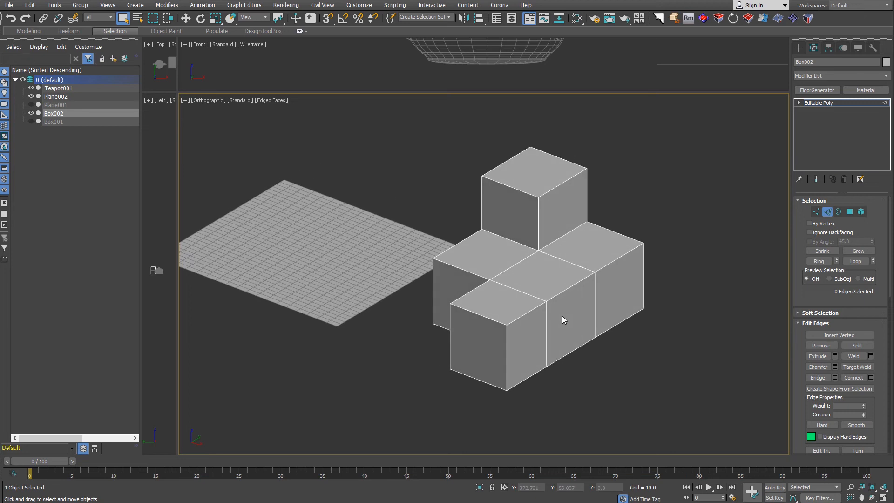
pyautogui.click(115, 31)
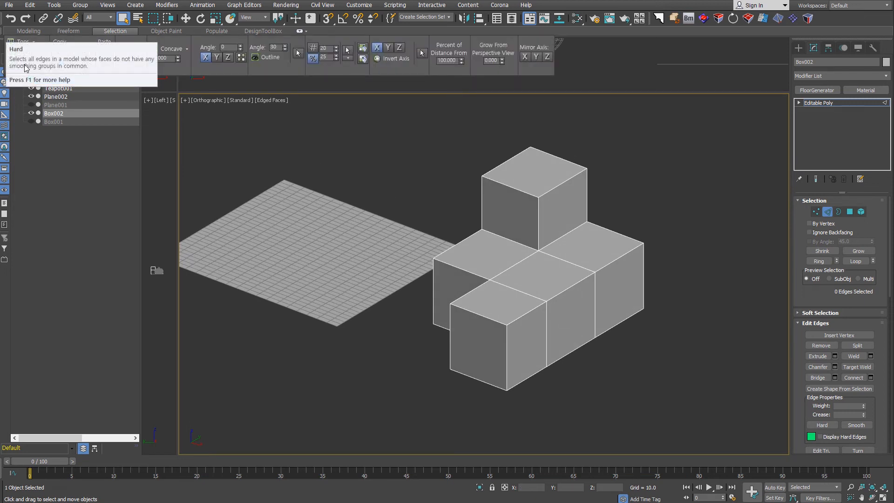
pyautogui.click(26, 68)
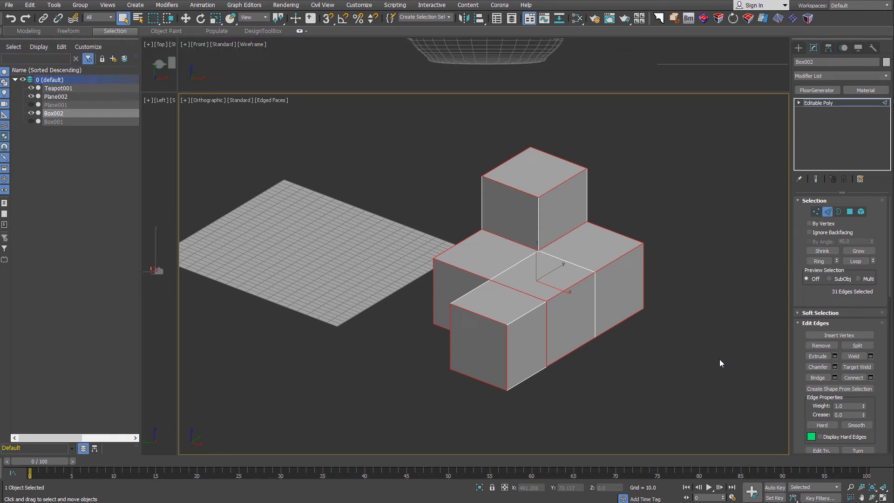
pyautogui.click(668, 381)
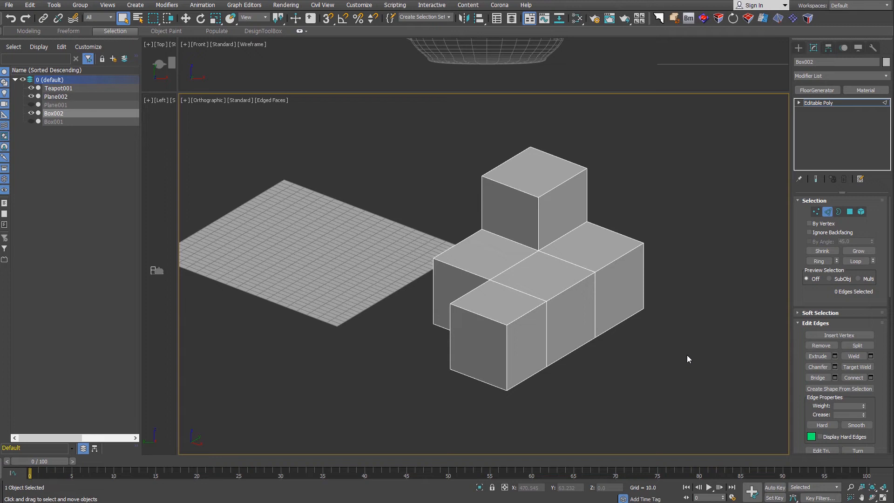
pyautogui.hotkey('ctrl', 'z')
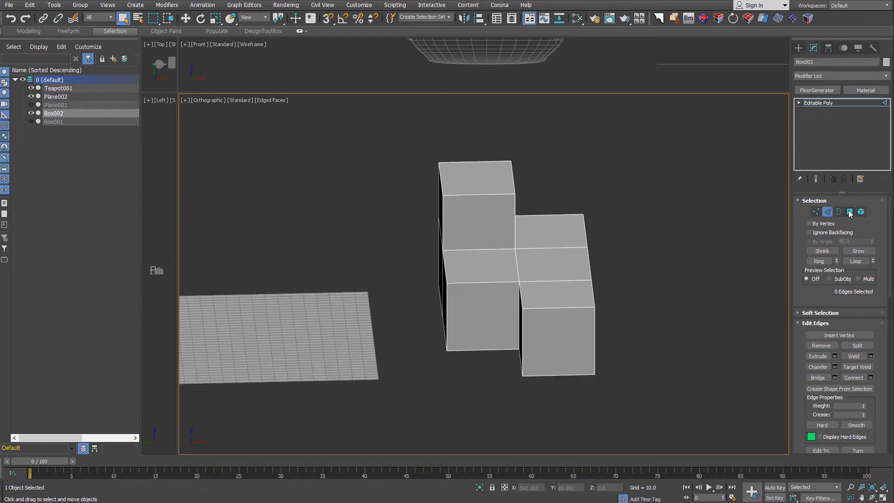
# - Select all polygons of the box to check their smoothing groups, and clear the selection
pyautogui.click(849, 212)
pyautogui.keyDown('alt'); pyautogui.moveTo(692, 352); pyautogui.dragTo(665, 359, button='middle'); pyautogui.keyUp('alt')
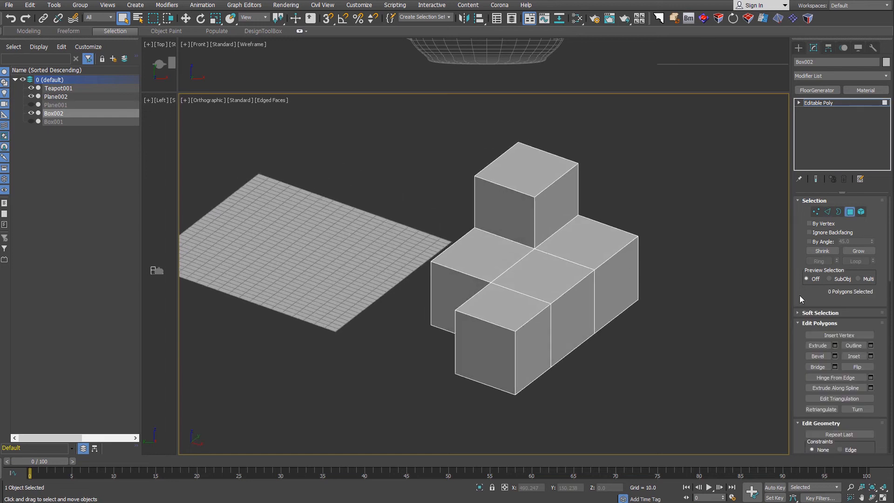
pyautogui.scroll(-6, 849, 376)
pyautogui.scroll(-5, 850, 376)
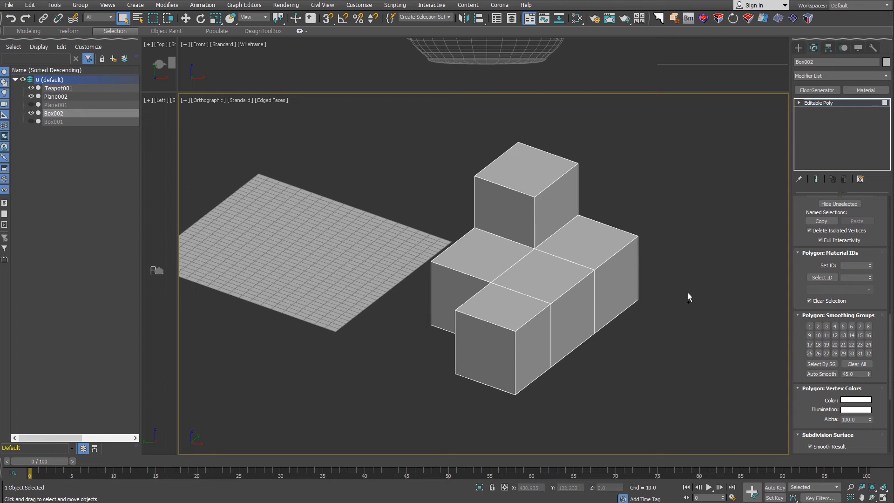
pyautogui.hotkey('ctrl', 'a')
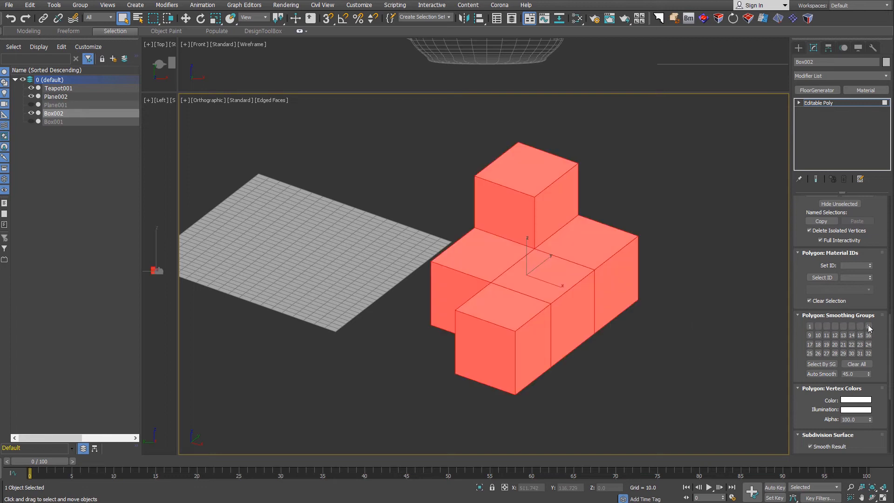
pyautogui.click(681, 352)
# - Check the smoothing group of the rear lower top polygon and select all polygons belonging to smoothing group 3
pyautogui.click(587, 244)
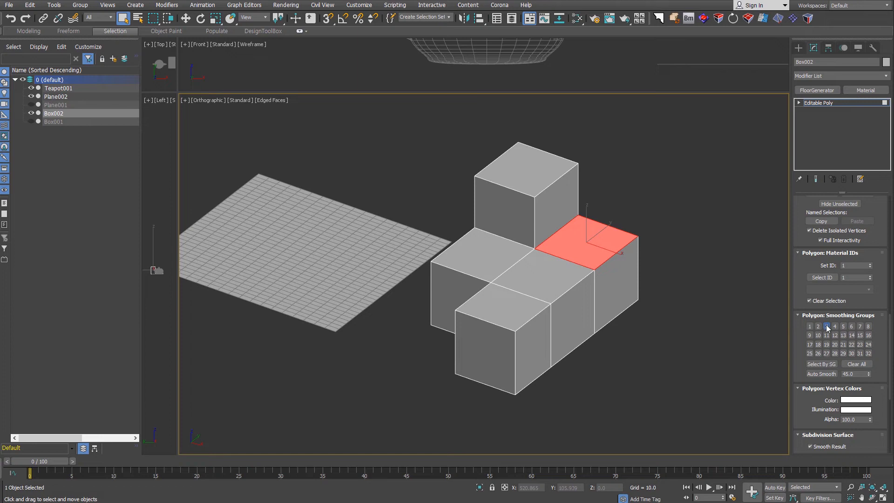
pyautogui.click(832, 367)
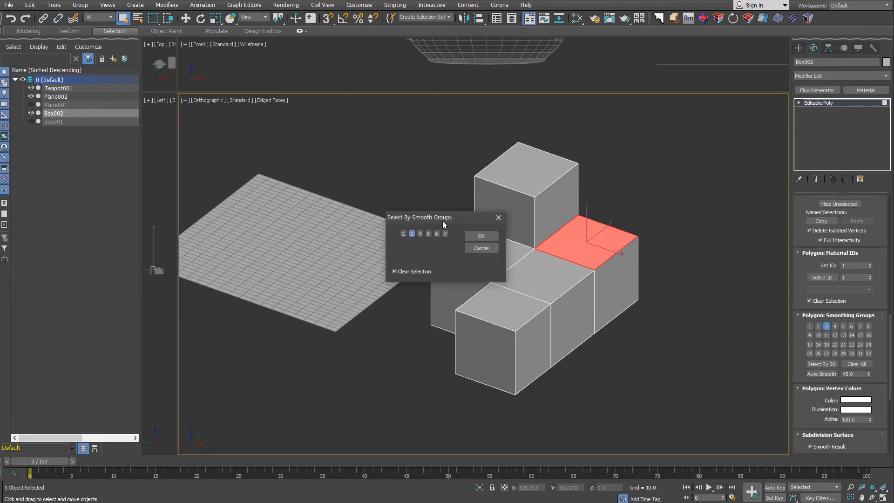
pyautogui.click(411, 234)
pyautogui.moveTo(420, 217); pyautogui.dragTo(329, 270)
pyautogui.click(400, 291)
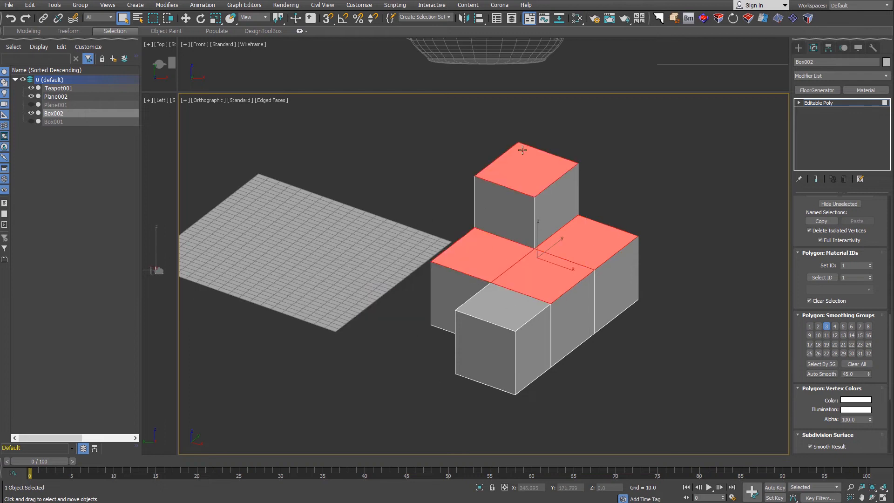
# - Assign smoothing group 3 to the four lower top-facing polygons of the box, and deselect them
pyautogui.click(509, 304)
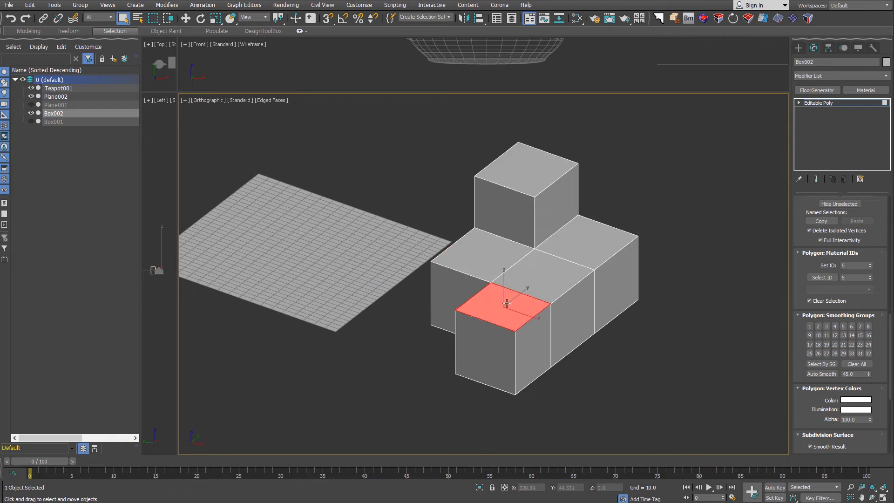
pyautogui.keyDown('ctrl'); pyautogui.click(476, 239); pyautogui.keyUp('ctrl')
pyautogui.keyDown('ctrl'); pyautogui.click(540, 269); pyautogui.keyUp('ctrl')
pyautogui.keyDown('ctrl'); pyautogui.click(587, 254); pyautogui.keyUp('ctrl')
pyautogui.click(828, 325)
pyautogui.click(780, 416)
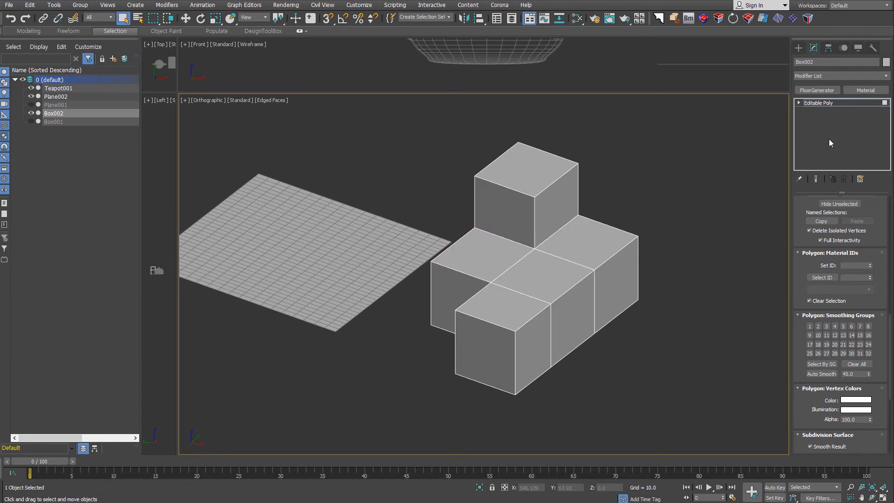
# - Select the box's hard edges in Edge mode based on the edited smoothing groups
pyautogui.scroll(8, 845, 275)
pyautogui.press('2')
pyautogui.click(115, 32)
pyautogui.click(22, 64)
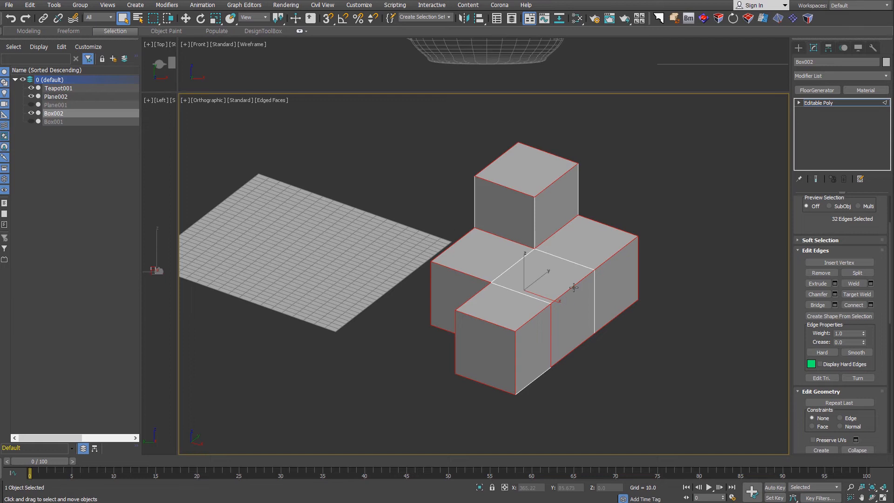
# - Apply Auto Smooth with a 45 threshold to all polygons of the box, and clear the selection
pyautogui.click(799, 103)
pyautogui.click(820, 135)
pyautogui.hotkey('ctrl', 'a')
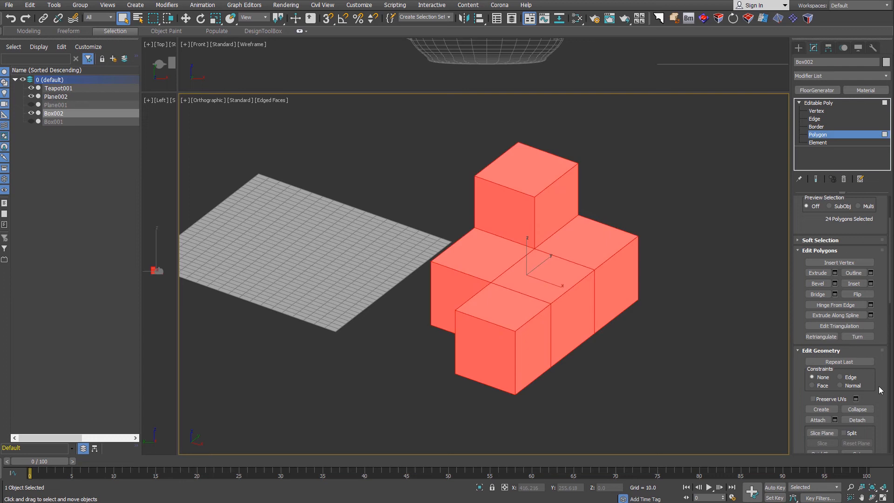
pyautogui.scroll(-8, 850, 354)
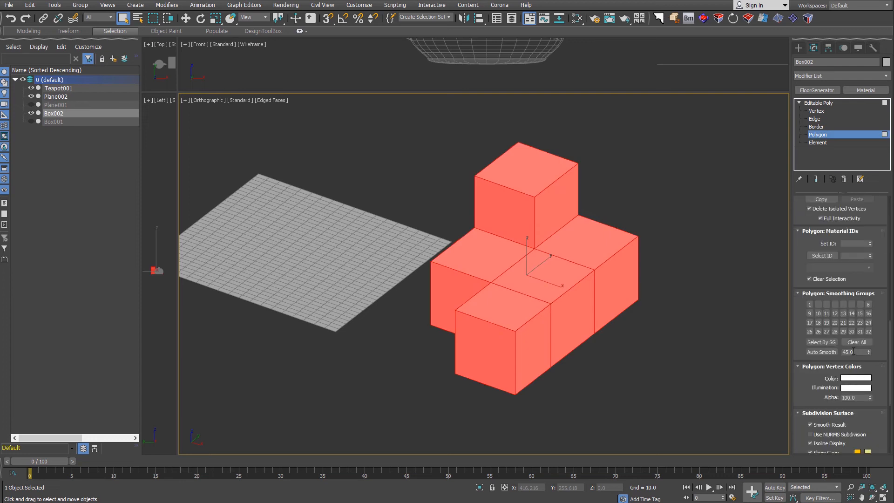
pyautogui.click(820, 352)
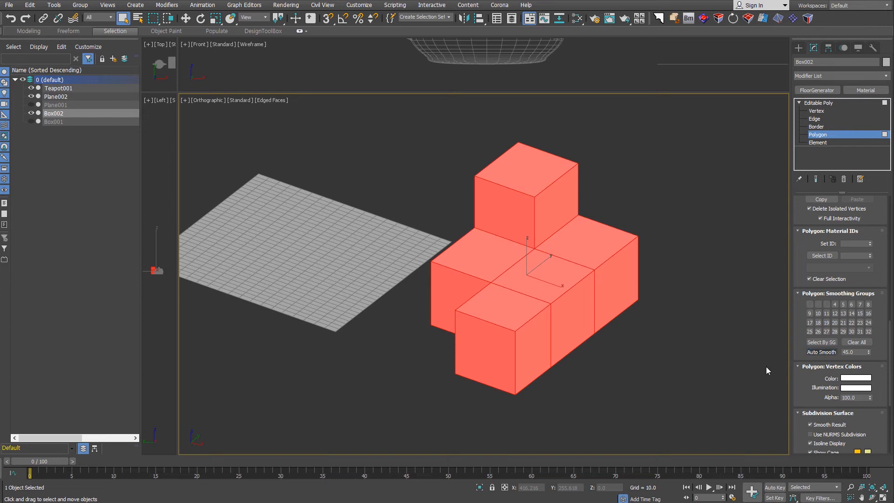
pyautogui.click(663, 409)
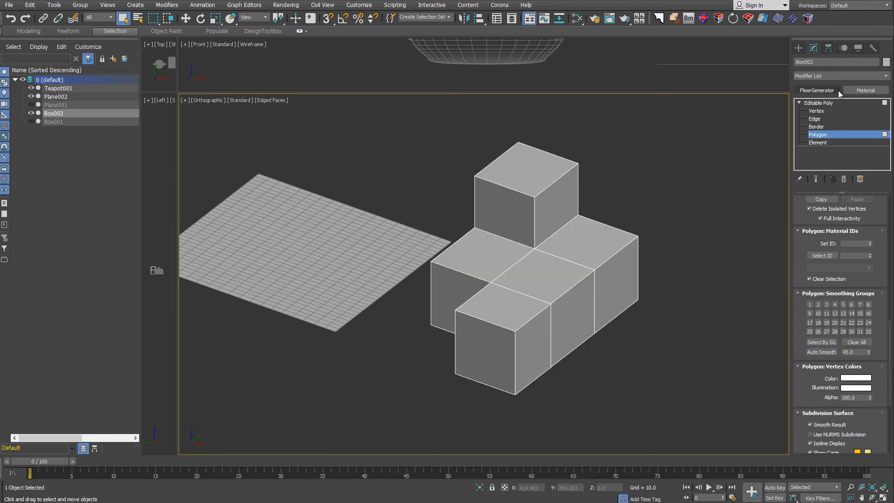
# - Return to Edge mode and reselect the box's hard edges from the auto-smoothed groups
pyautogui.click(831, 120)
pyautogui.click(123, 32)
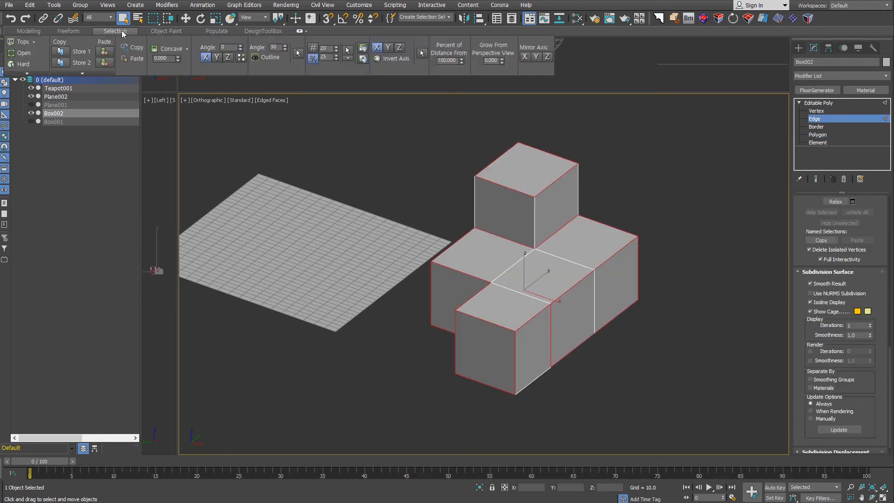
pyautogui.keyDown('alt'); pyautogui.moveTo(353, 293); pyautogui.dragTo(525, 380, button='middle'); pyautogui.keyUp('alt')
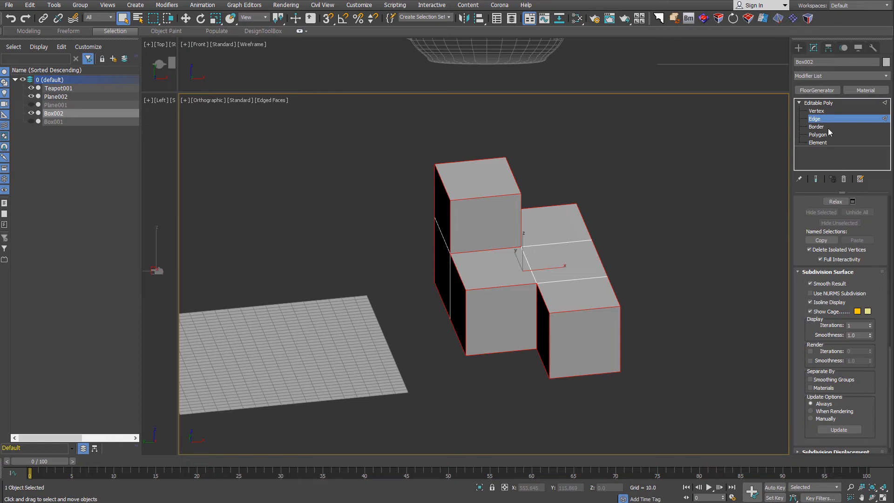
pyautogui.keyDown('alt'); pyautogui.moveTo(671, 287); pyautogui.dragTo(599, 292, button='middle'); pyautogui.keyUp('alt')
pyautogui.scroll(3, 605, 286)
# - Chamfer the selected hard edges by 1.432 with 2 segments and a tension of 0.5
pyautogui.rightClick(620, 248)
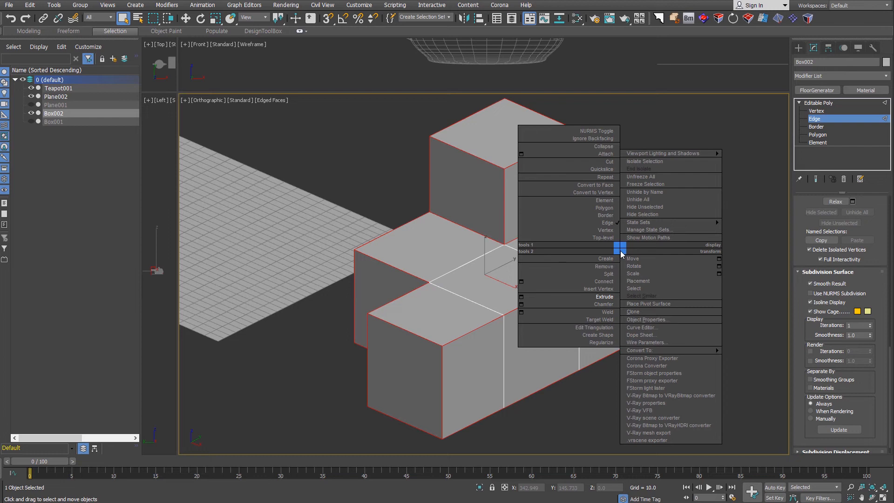
pyautogui.click(521, 304)
pyautogui.click(491, 280)
pyautogui.moveTo(491, 319); pyautogui.dragTo(491, 359)
pyautogui.moveTo(491, 293)
pyautogui.mouseDown()
pyautogui.moveTo(492, 281)
pyautogui.moveTo(493, 295)
pyautogui.mouseUp()
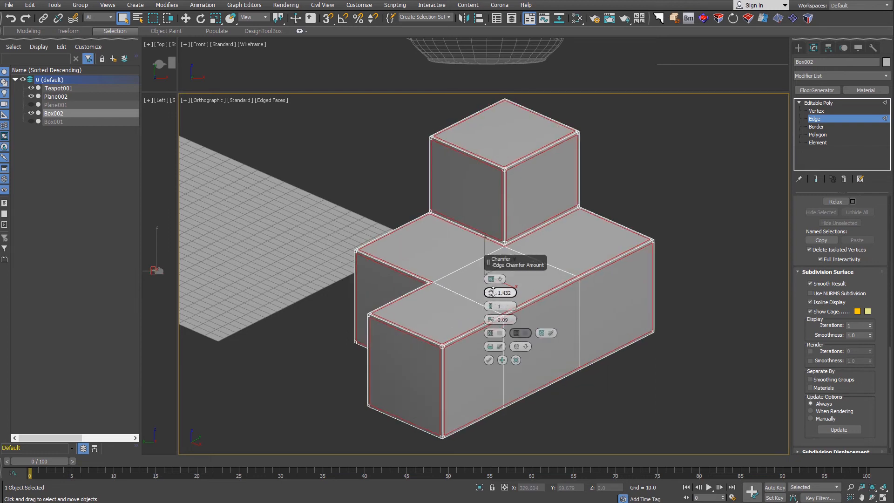
pyautogui.click(491, 304)
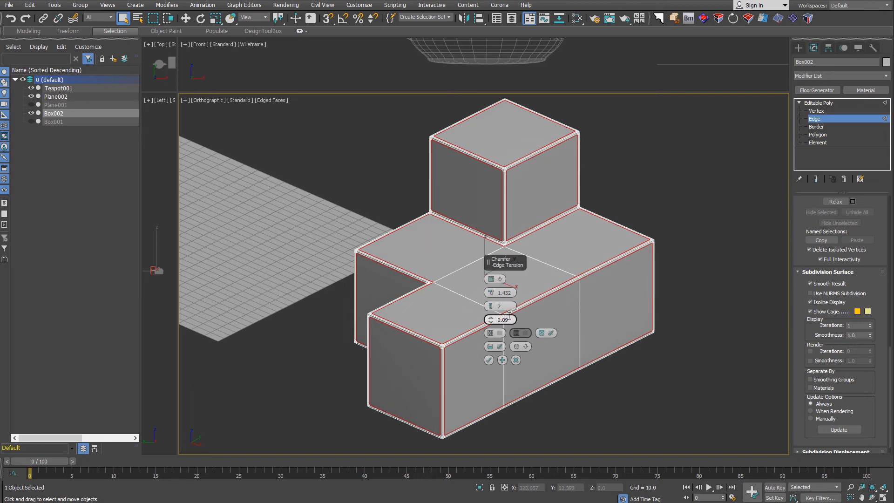
pyautogui.moveTo(510, 319); pyautogui.dragTo(496, 317)
pyautogui.write('0.5')
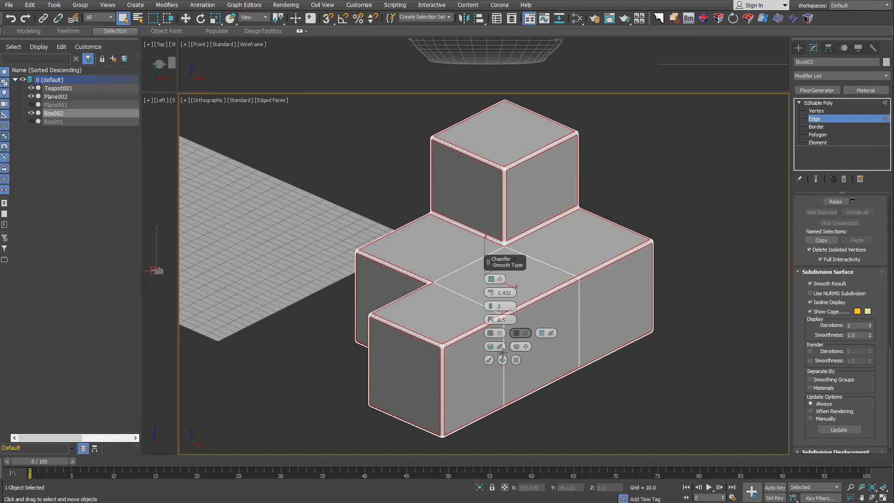
pyautogui.click(489, 360)
# - Hide the edged faces display, inspect the chamfered edges of the box from several sides, and leave Edge mode
pyautogui.press('F4')
pyautogui.keyDown('alt'); pyautogui.moveTo(487, 364); pyautogui.dragTo(606, 381, button='middle'); pyautogui.keyUp('alt')
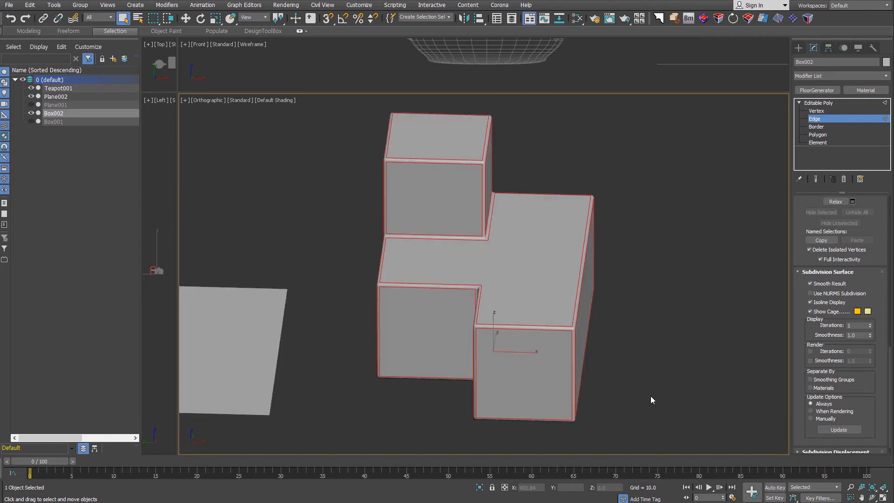
pyautogui.keyDown('alt'); pyautogui.moveTo(577, 349); pyautogui.dragTo(598, 208, button='middle'); pyautogui.keyUp('alt')
pyautogui.press('2')
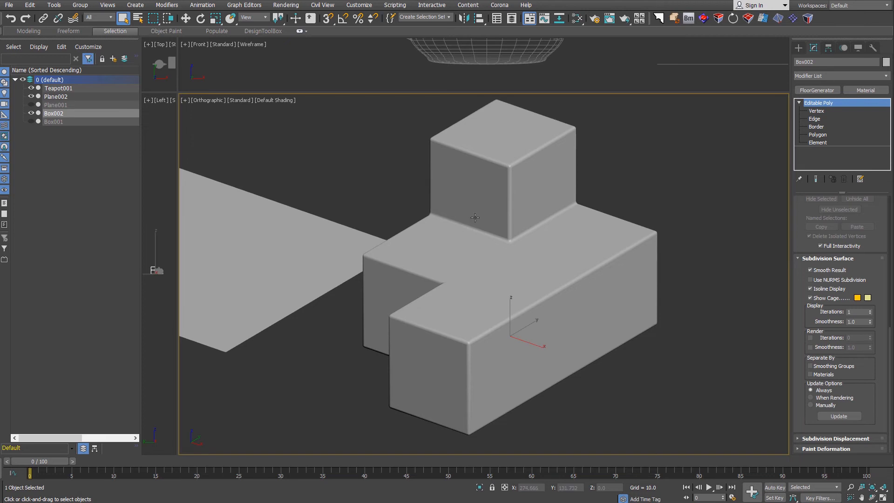
# - Restore the box without its chamfer, turn the edged faces display back on, and deselect the box
pyautogui.scroll(-3, 630, 293)
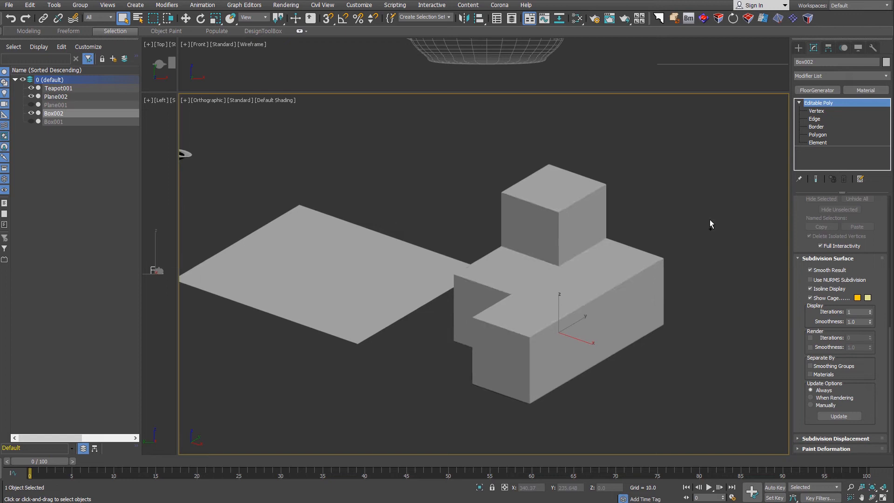
pyautogui.press('F4')
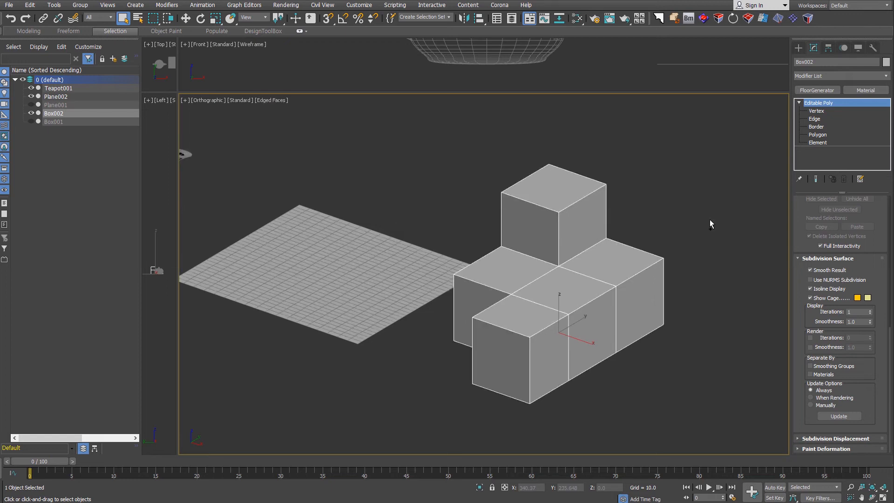
pyautogui.click(722, 334)
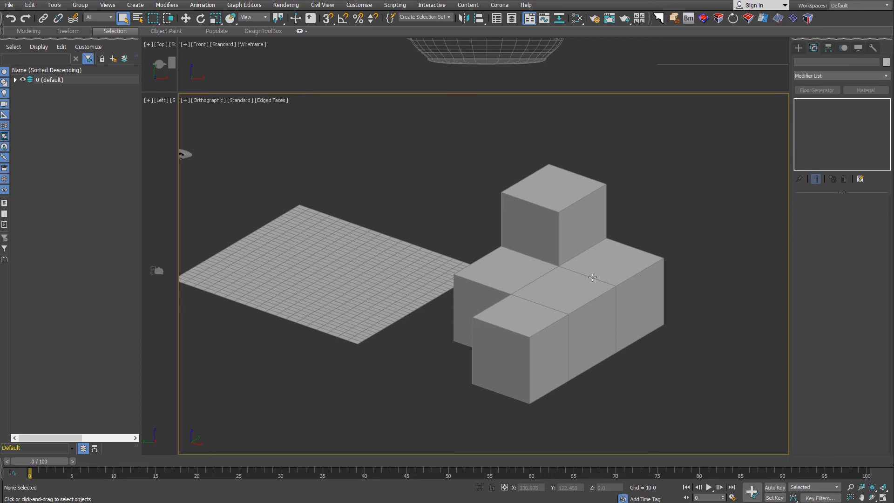
# - Select the box's five upward-facing polygons one by one in Polygon mode, and clear the selection
pyautogui.click(662, 285)
pyautogui.moveTo(559, 280)
pyautogui.keyDown('alt'); pyautogui.mouseDown(button='middle')
pyautogui.moveTo(595, 291)
pyautogui.moveTo(564, 293)
pyautogui.mouseUp(button='middle'); pyautogui.keyUp('alt')
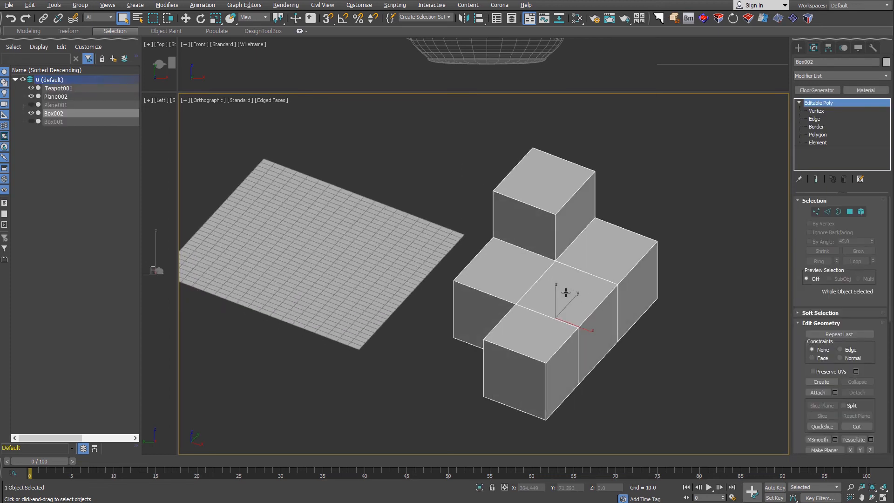
pyautogui.click(849, 212)
pyautogui.click(591, 241)
pyautogui.keyDown('ctrl'); pyautogui.click(553, 180); pyautogui.keyUp('ctrl')
pyautogui.keyDown('ctrl'); pyautogui.click(504, 269); pyautogui.keyUp('ctrl')
pyautogui.keyDown('ctrl'); pyautogui.click(567, 285); pyautogui.keyUp('ctrl')
pyautogui.keyDown('ctrl'); pyautogui.click(531, 333); pyautogui.keyUp('ctrl')
pyautogui.keyDown('alt'); pyautogui.moveTo(650, 329); pyautogui.dragTo(647, 379, button='middle'); pyautogui.keyUp('alt')
pyautogui.click(689, 364)
# - Select the box's polygons facing the Top view within a 30-degree angle, check them in 3D, and deselect them
pyautogui.press('t')
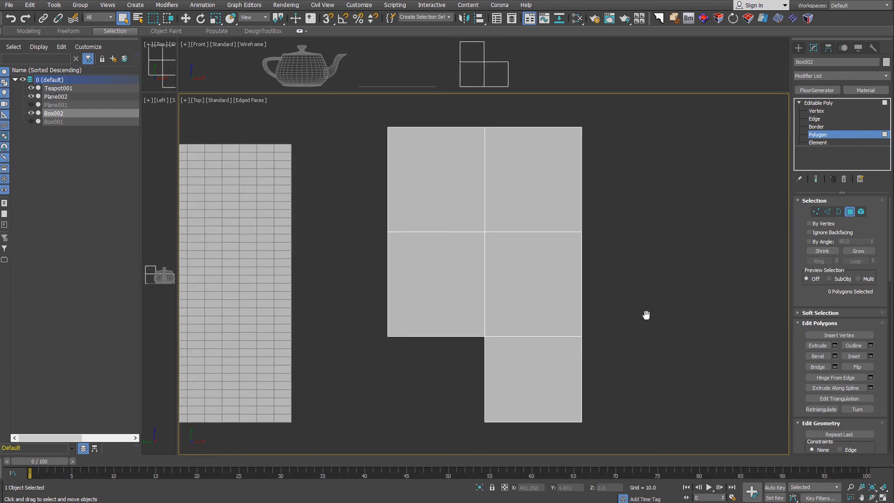
pyautogui.moveTo(648, 318); pyautogui.dragTo(635, 340, button='middle')
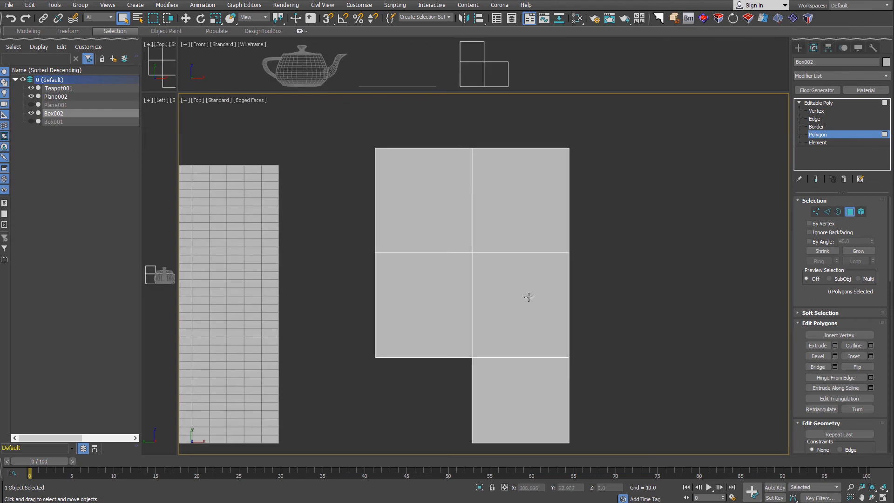
pyautogui.click(116, 31)
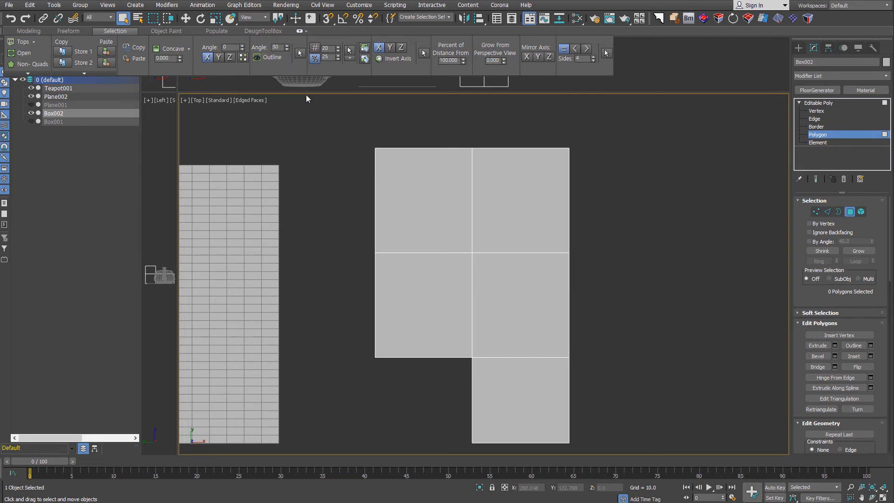
pyautogui.click(299, 53)
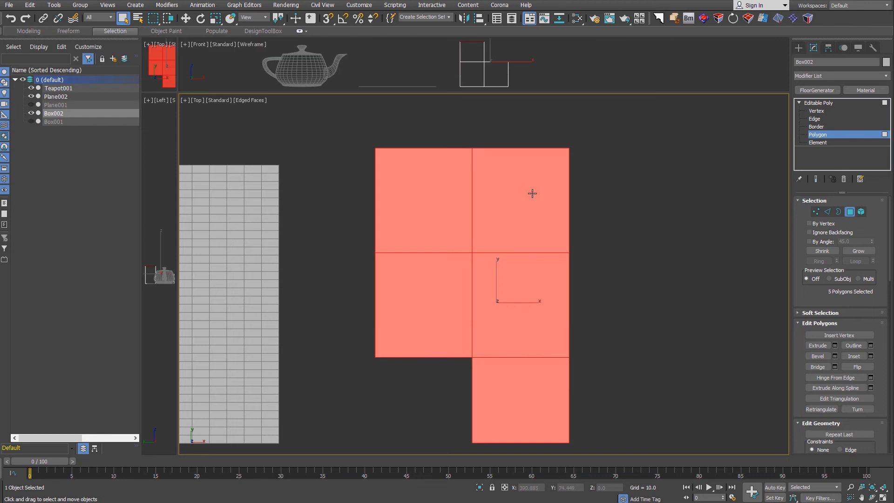
pyautogui.keyDown('alt'); pyautogui.moveTo(529, 192); pyautogui.dragTo(617, 305, button='middle'); pyautogui.keyUp('alt')
pyautogui.click(646, 318)
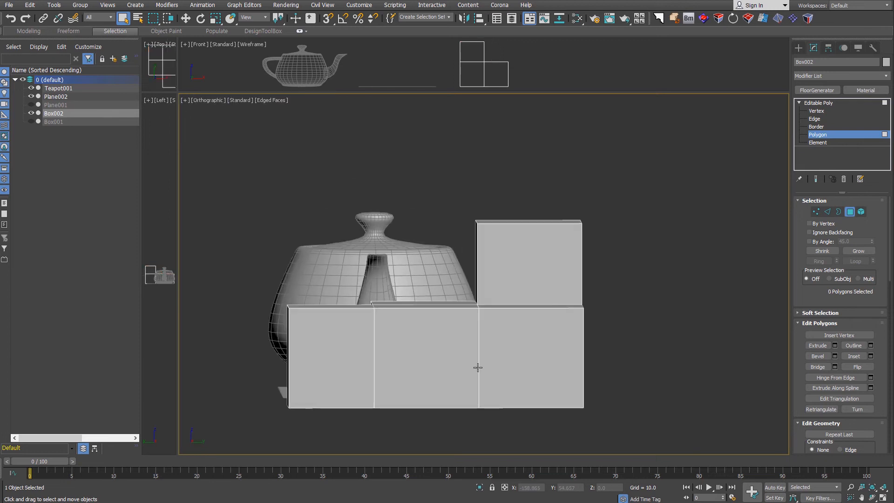
# - Select the box's polygons facing the side-on view within 30 degrees, check them in 3D, and deselect them
pyautogui.click(122, 32)
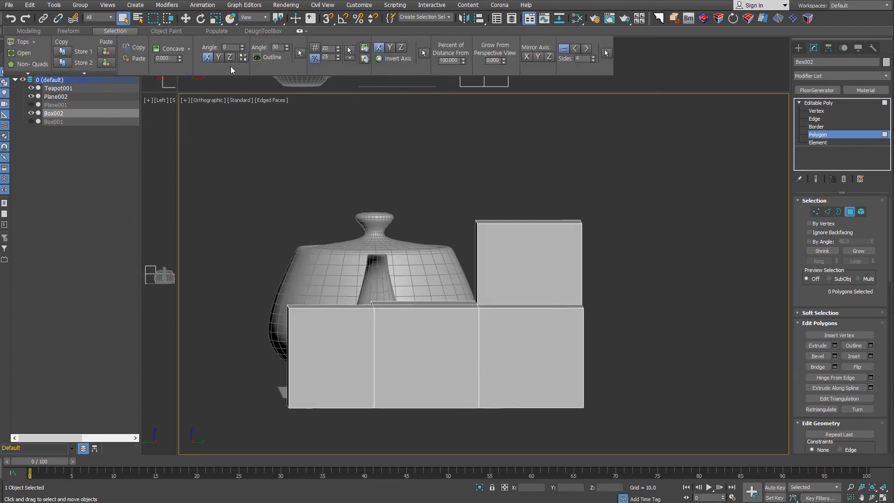
pyautogui.click(300, 53)
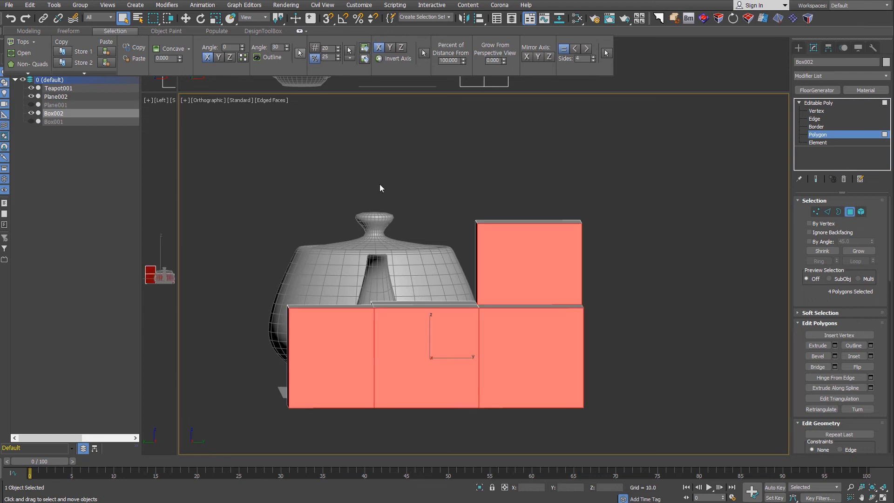
pyautogui.keyDown('alt'); pyautogui.moveTo(443, 332); pyautogui.dragTo(484, 376, button='middle'); pyautogui.keyUp('alt')
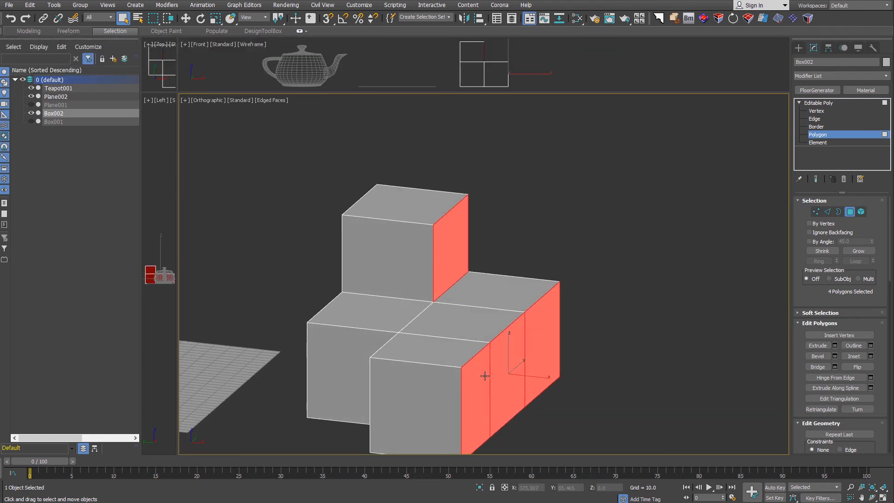
pyautogui.hotkey('ctrl', 'd')
pyautogui.scroll(-2, 518, 311)
pyautogui.moveTo(519, 311); pyautogui.dragTo(653, 284, button='middle')
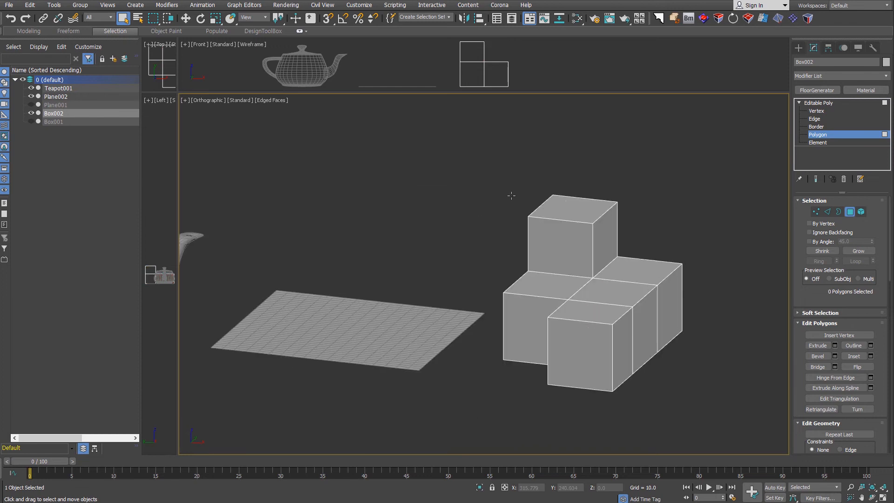
# - Leave Polygon mode on the box and select the teapot, viewed from above
pyautogui.click(108, 32)
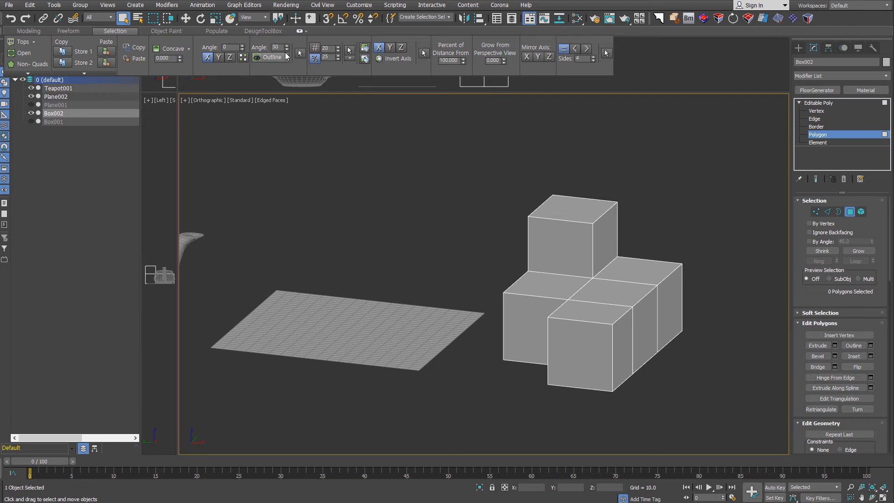
pyautogui.press('4')
pyautogui.moveTo(566, 267); pyautogui.dragTo(842, 239, button='middle')
pyautogui.click(347, 235)
pyautogui.keyDown('alt'); pyautogui.moveTo(384, 256); pyautogui.dragTo(443, 361, button='middle'); pyautogui.keyUp('alt')
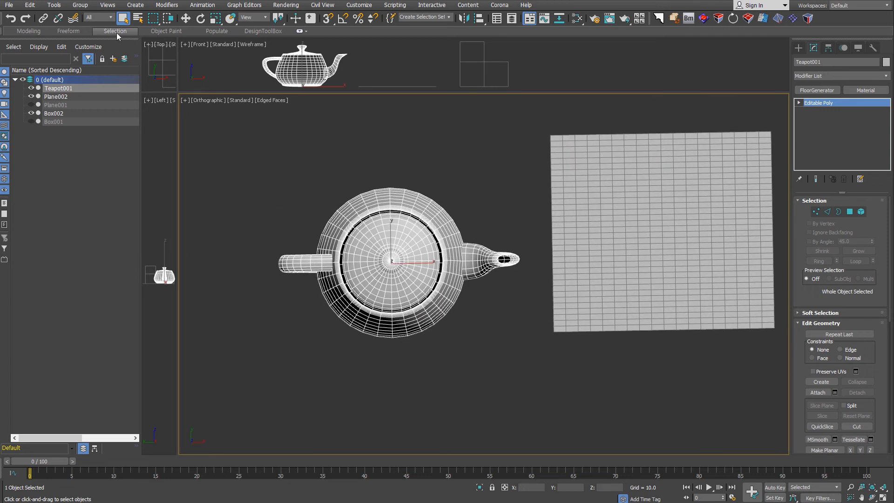
# - Select the teapot's polygons facing the view from above within 30 degrees, and repeat with the angle set to 73
pyautogui.press('4')
pyautogui.click(117, 31)
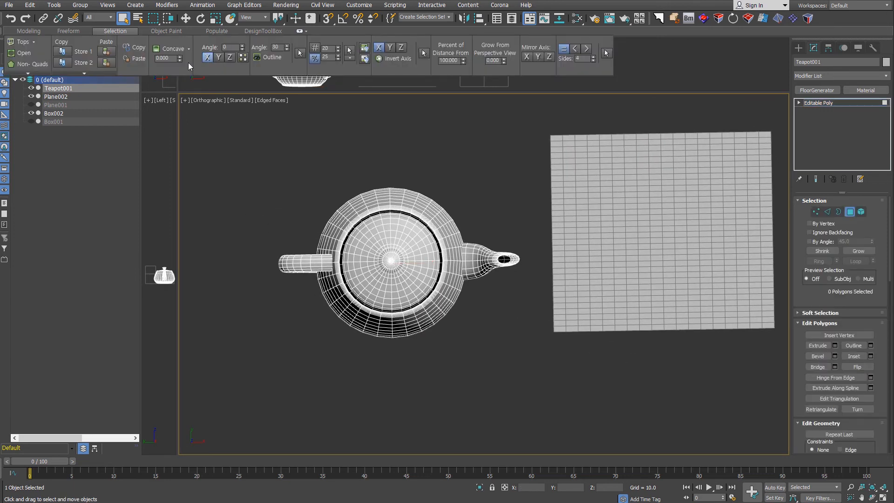
pyautogui.click(299, 54)
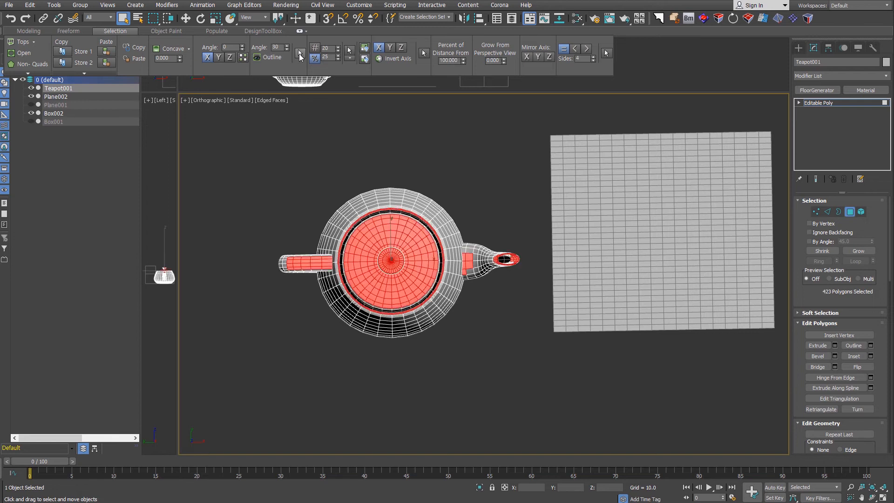
pyautogui.moveTo(287, 48); pyautogui.dragTo(287, 36)
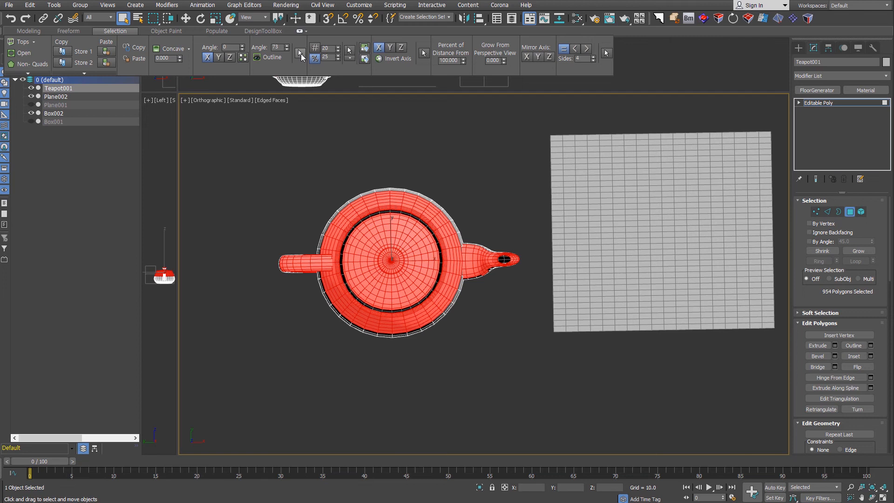
# - Select the teapot's polygons facing the front view using the 73-degree angle, inspect them, and clear the selection
pyautogui.keyDown('alt'); pyautogui.moveTo(462, 263); pyautogui.dragTo(478, 210, button='middle'); pyautogui.keyUp('alt')
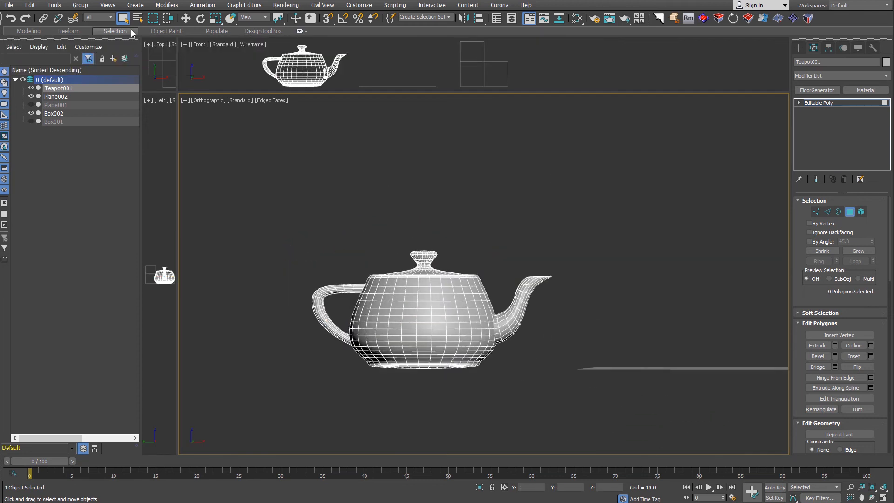
pyautogui.click(131, 30)
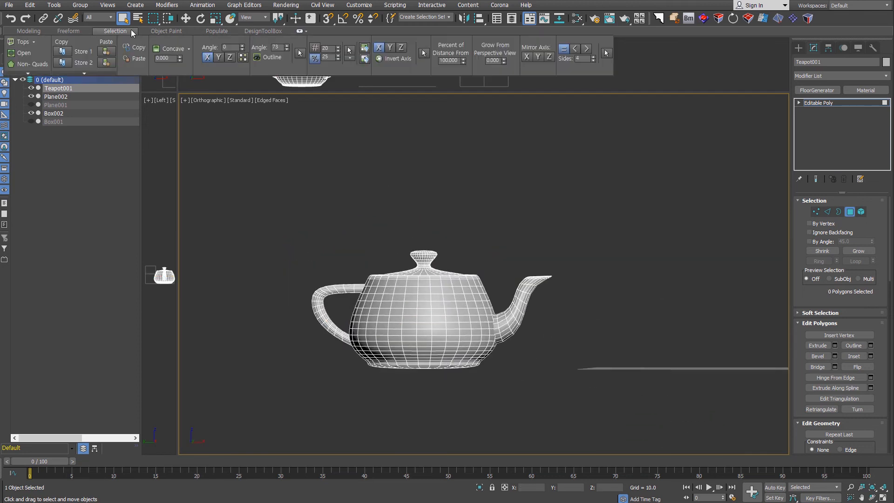
pyautogui.click(301, 52)
pyautogui.keyDown('alt'); pyautogui.moveTo(489, 249); pyautogui.dragTo(493, 280, button='middle'); pyautogui.keyUp('alt')
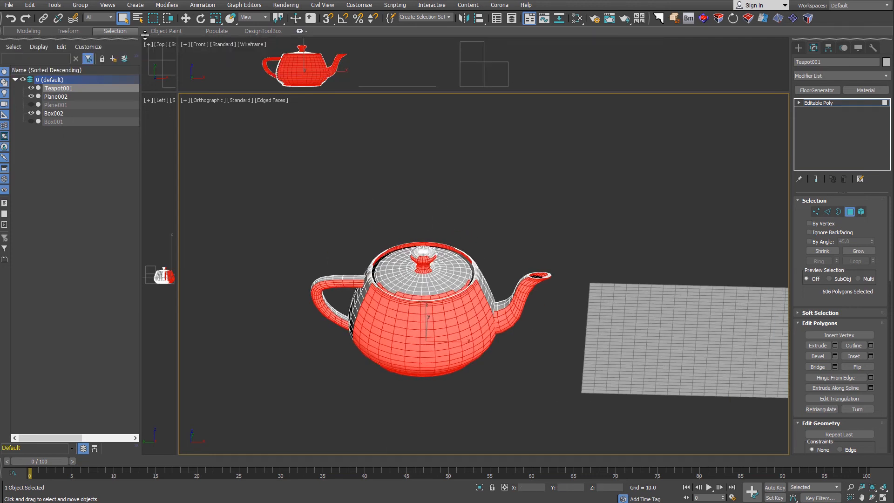
pyautogui.click(117, 31)
pyautogui.click(373, 155)
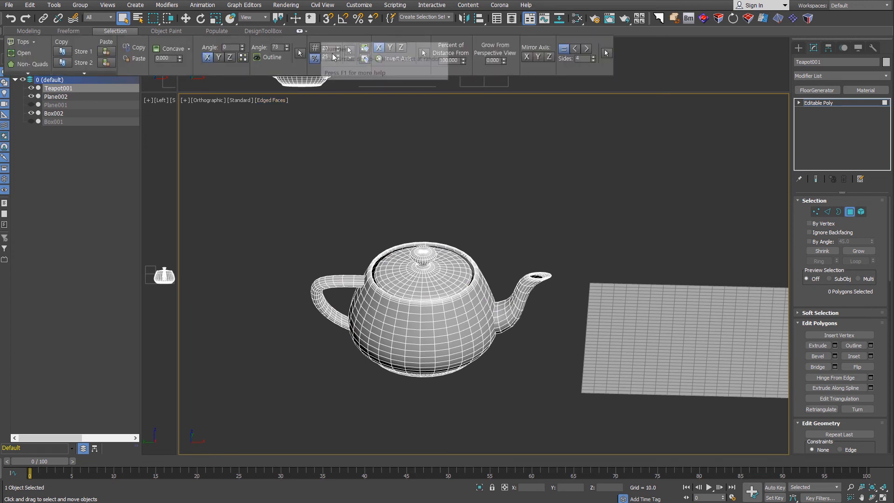
# - Select 20 random polygons on the teapot by number, and re-randomise the selection several times
pyautogui.click(313, 50)
pyautogui.click(349, 51)
pyautogui.click(350, 51)
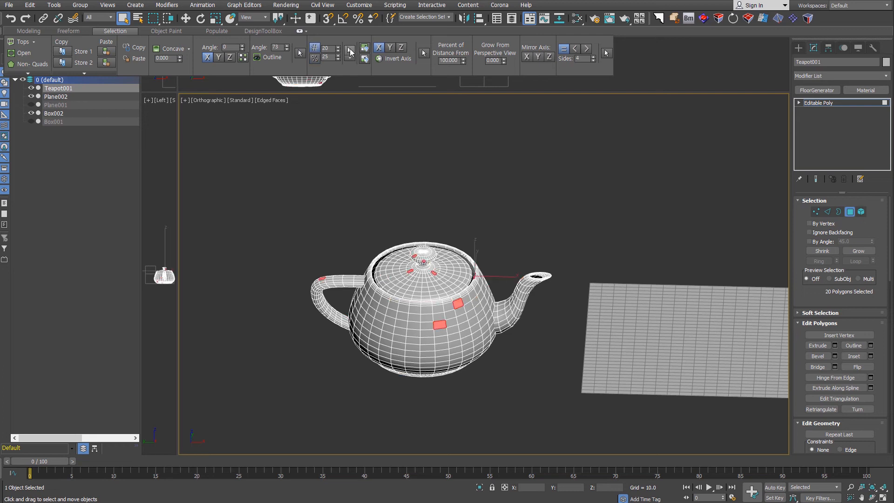
pyautogui.click(350, 50)
pyautogui.click(350, 50)
pyautogui.click(350, 50)
pyautogui.click(350, 50)
pyautogui.click(350, 49)
pyautogui.click(350, 49)
pyautogui.click(350, 49)
pyautogui.scroll(2, 383, 306)
pyautogui.scroll(2, 384, 306)
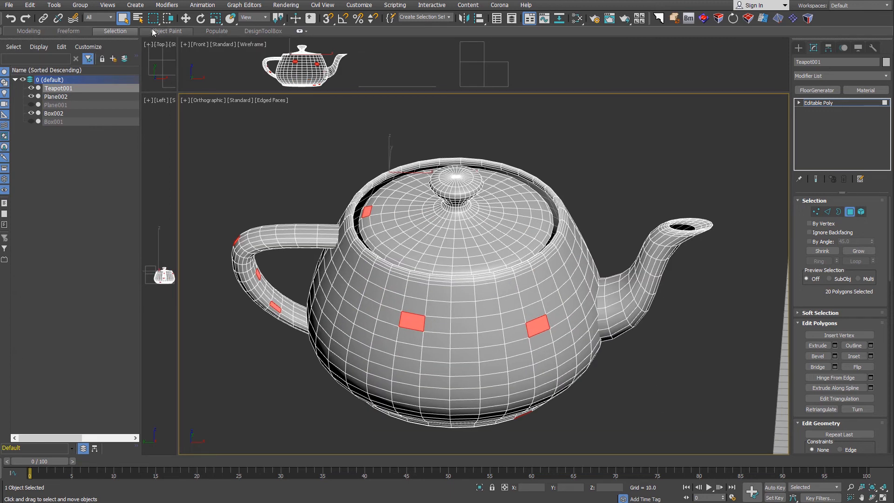
# - Set the random selection to 50 percent and apply it to the teapot's polygons
pyautogui.click(121, 34)
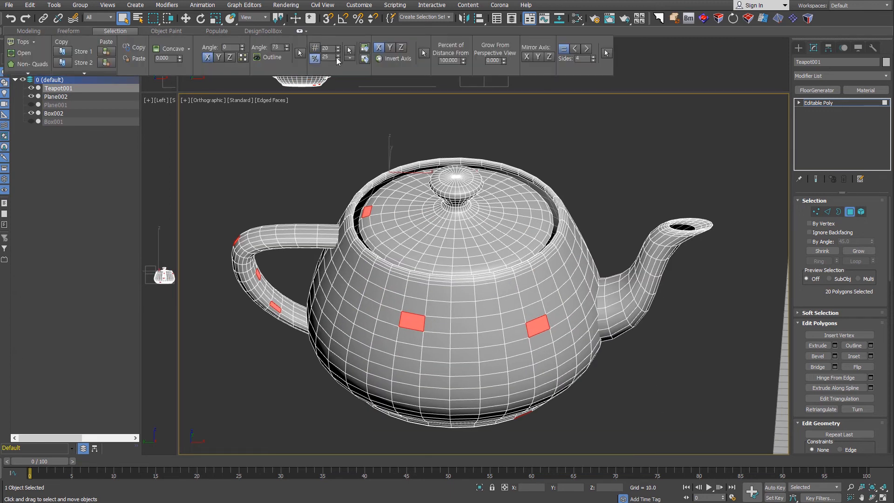
pyautogui.write('50')
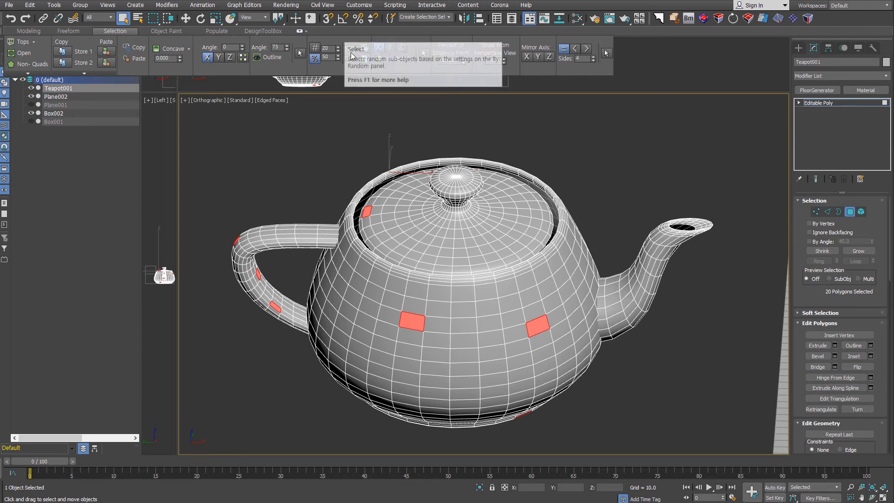
pyautogui.click(350, 52)
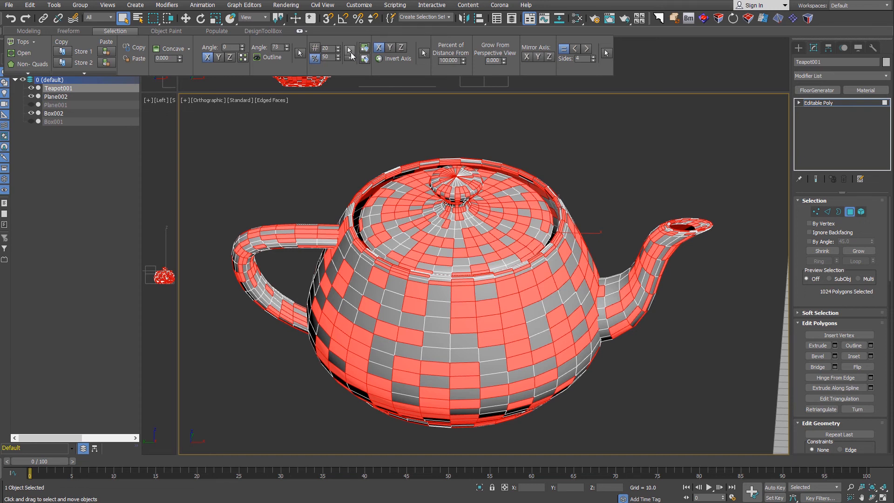
# - Select the teapot's lid element, and randomly select 50 percent of its polygons using Select Within Current Selection
pyautogui.click(619, 148)
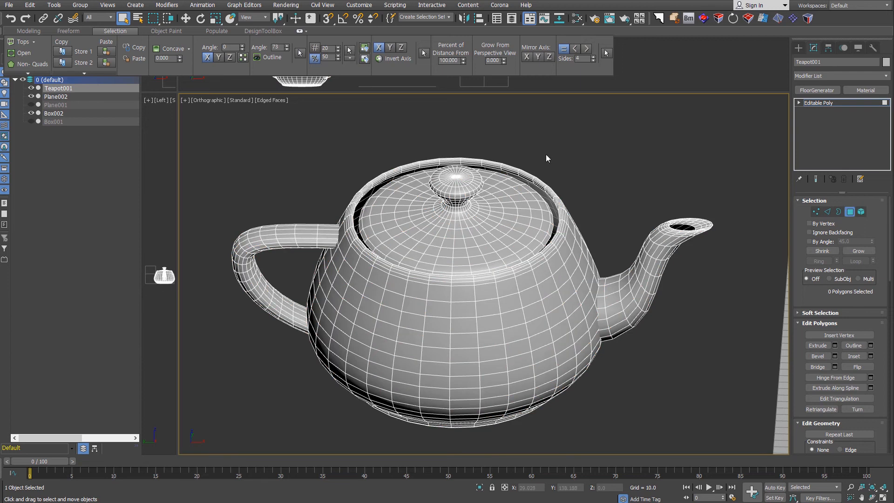
pyautogui.click(860, 212)
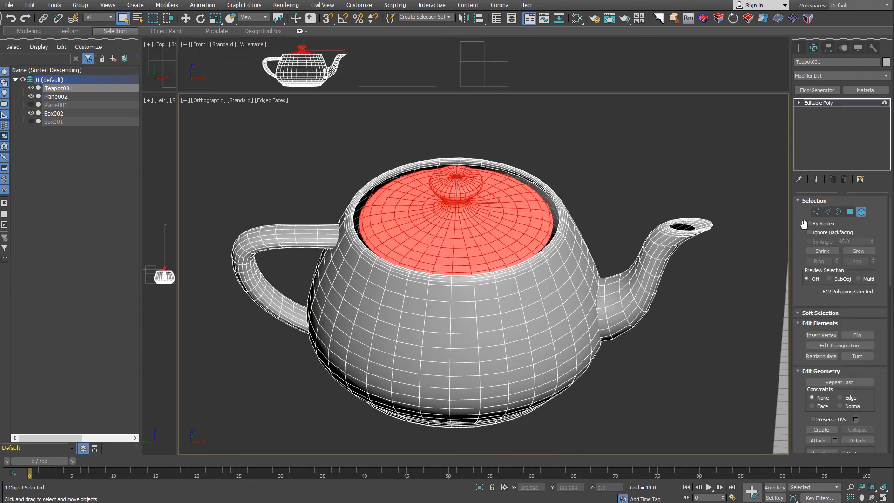
pyautogui.click(852, 212)
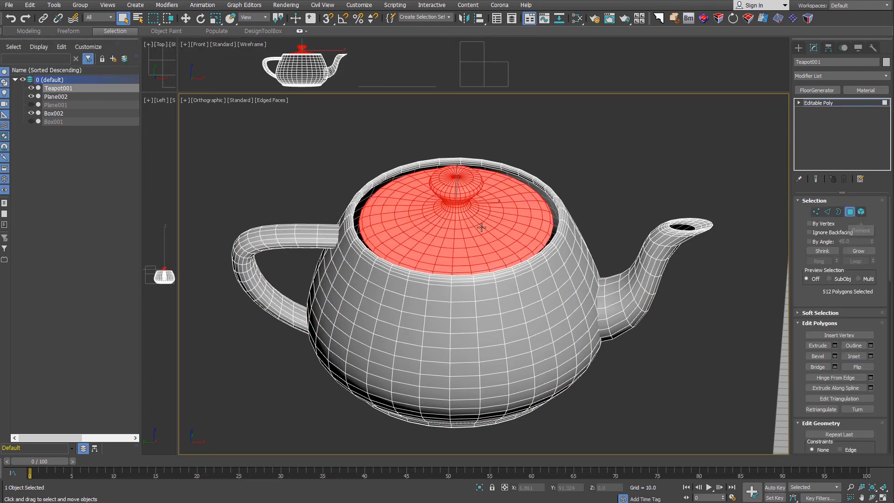
pyautogui.click(115, 33)
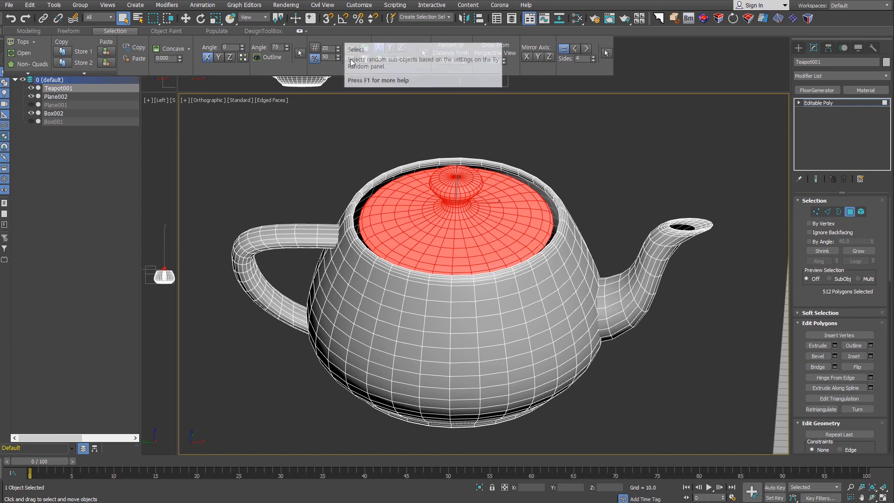
pyautogui.click(350, 59)
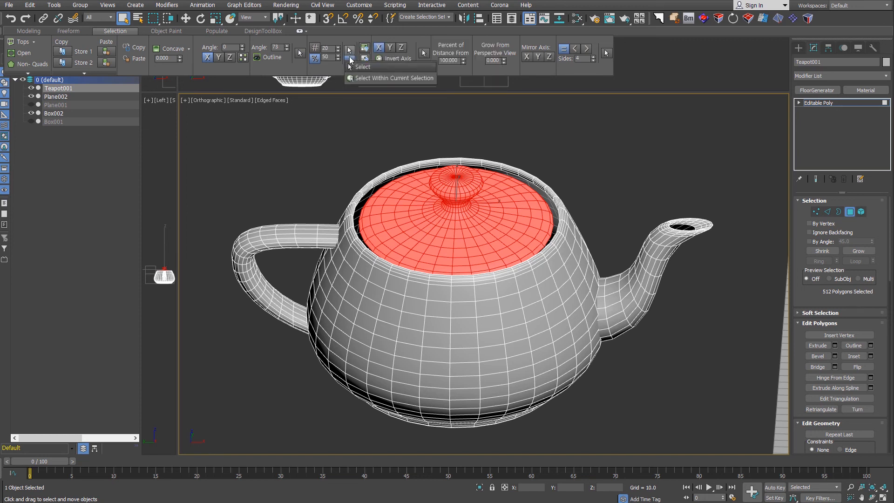
pyautogui.click(412, 79)
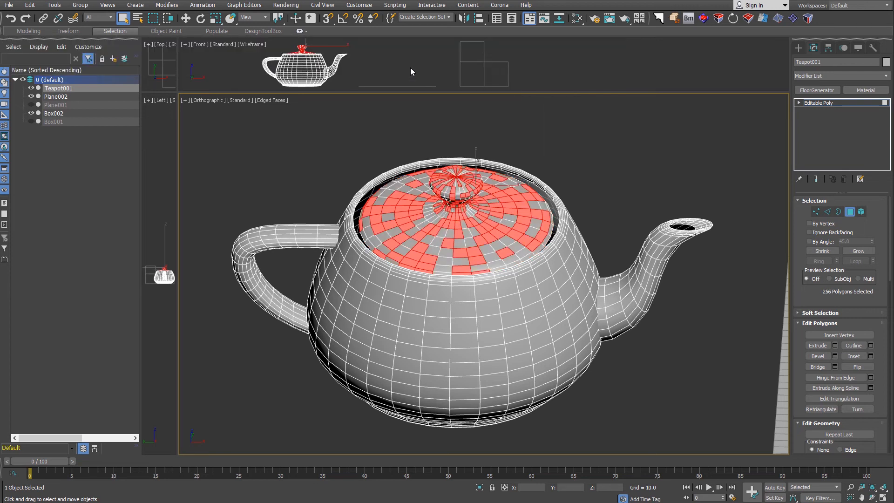
# - Apply the 50 percent random selection to the whole teapot's polygons, and switch to edge level
pyautogui.click(849, 211)
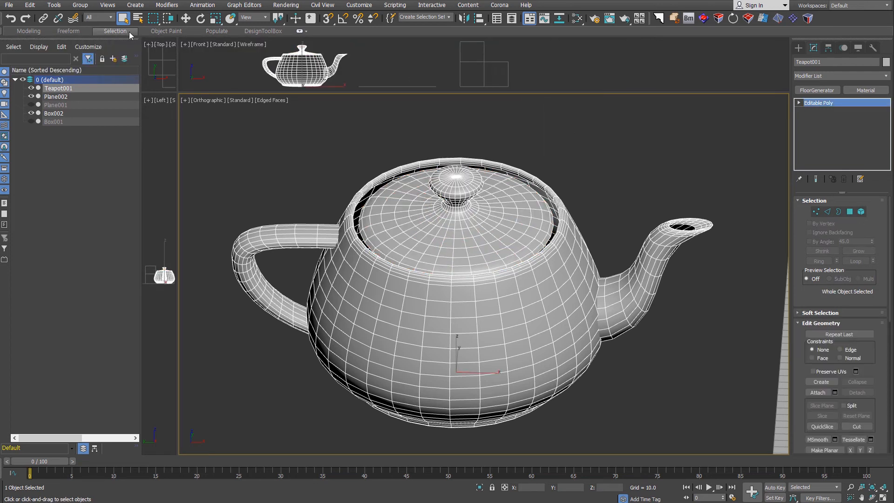
pyautogui.click(849, 211)
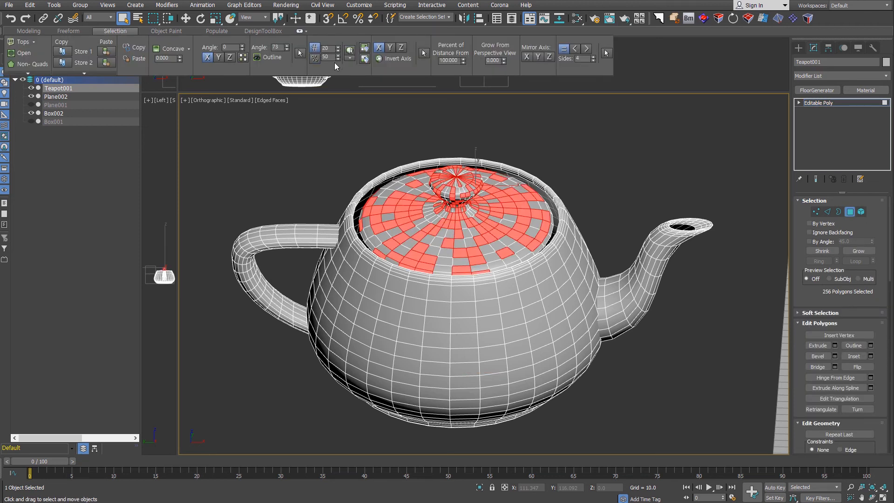
pyautogui.click(350, 58)
pyautogui.click(350, 57)
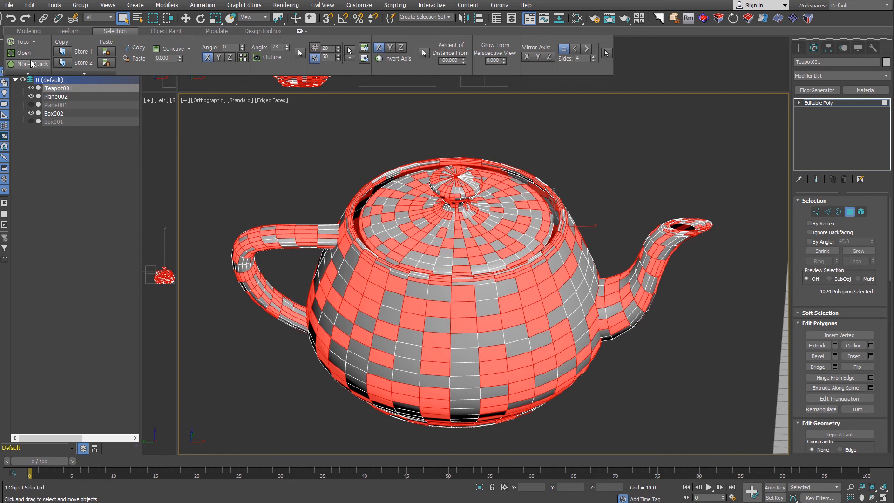
pyautogui.click(827, 212)
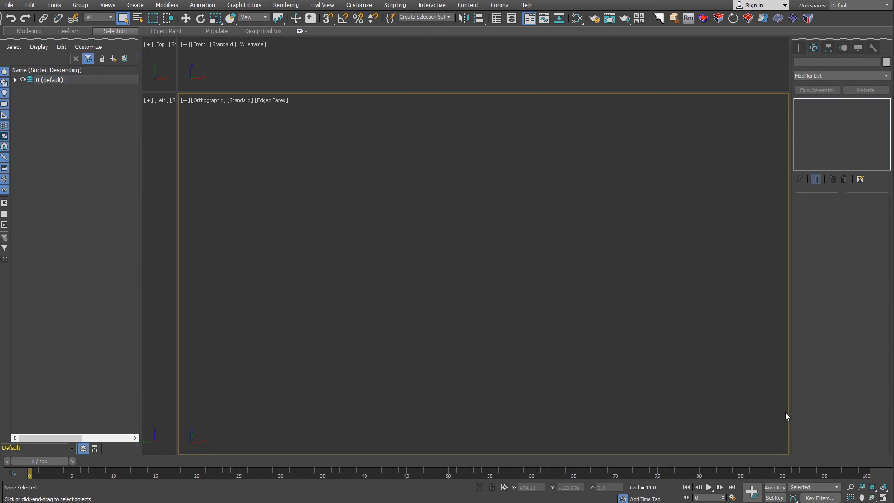
# - Create five upright boxes of varying sizes, spread diagonally across the orthographic view
pyautogui.click(798, 47)
pyautogui.click(821, 104)
pyautogui.moveTo(329, 334)
pyautogui.mouseDown()
pyautogui.moveTo(331, 349)
pyautogui.moveTo(341, 325)
pyautogui.mouseUp()
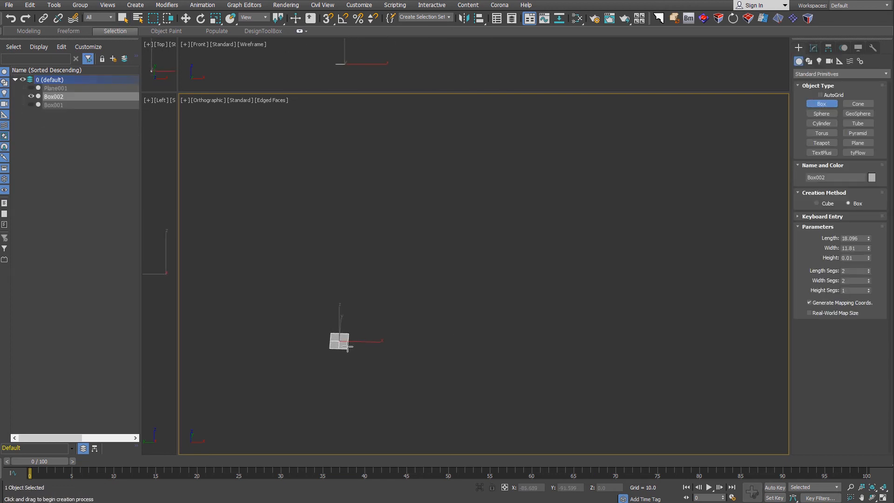
pyautogui.click(342, 302)
pyautogui.moveTo(423, 306); pyautogui.dragTo(430, 304)
pyautogui.click(432, 260)
pyautogui.moveTo(494, 248); pyautogui.dragTo(508, 267)
pyautogui.click(511, 213)
pyautogui.moveTo(579, 187); pyautogui.dragTo(599, 211)
pyautogui.click(612, 139)
pyautogui.moveTo(651, 283); pyautogui.dragTo(668, 299)
pyautogui.click(672, 253)
# - Create six teapots with a radius of about 12 among and beyond the row of boxes
pyautogui.click(821, 142)
pyautogui.moveTo(286, 368); pyautogui.dragTo(617, 259)
pyautogui.moveTo(618, 259); pyautogui.dragTo(599, 297)
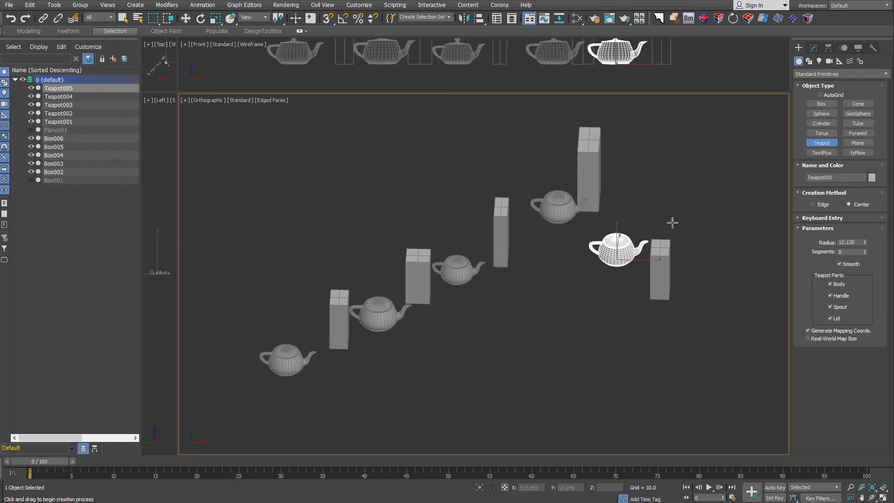
pyautogui.moveTo(715, 246); pyautogui.dragTo(738, 205)
# - Draw five circle splines of varying radius on the ground near the teapots and boxes
pyautogui.click(809, 61)
pyautogui.click(821, 121)
pyautogui.moveTo(328, 370); pyautogui.dragTo(345, 380)
pyautogui.moveTo(393, 323); pyautogui.dragTo(406, 331)
pyautogui.moveTo(459, 290); pyautogui.dragTo(472, 296)
pyautogui.moveTo(582, 274); pyautogui.dragTo(593, 279)
pyautogui.moveTo(544, 231); pyautogui.dragTo(553, 236)
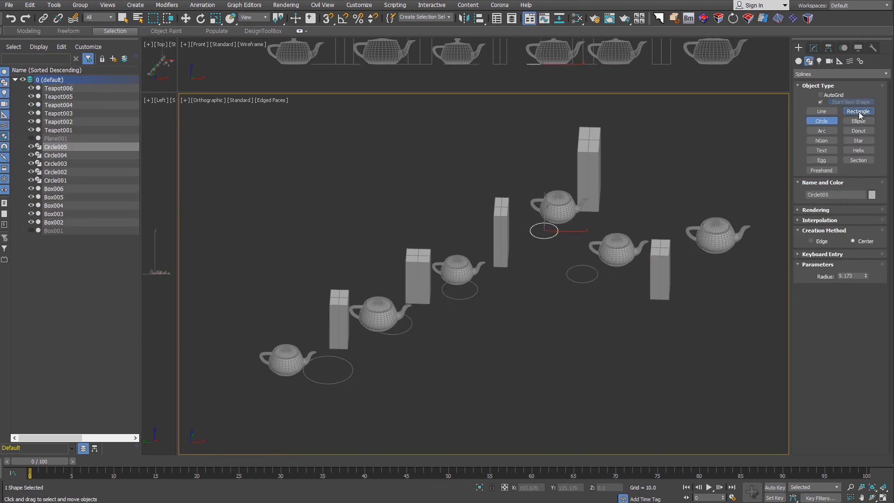
# - Draw two rectangle splines, one beside the tallest box and one below the farthest teapot, and clear the selection
pyautogui.click(858, 112)
pyautogui.moveTo(604, 194); pyautogui.dragTo(633, 219)
pyautogui.moveTo(687, 266); pyautogui.dragTo(719, 289)
pyautogui.rightClick(719, 288)
pyautogui.moveTo(712, 219); pyautogui.dragTo(677, 233, button='middle')
pyautogui.click(460, 390)
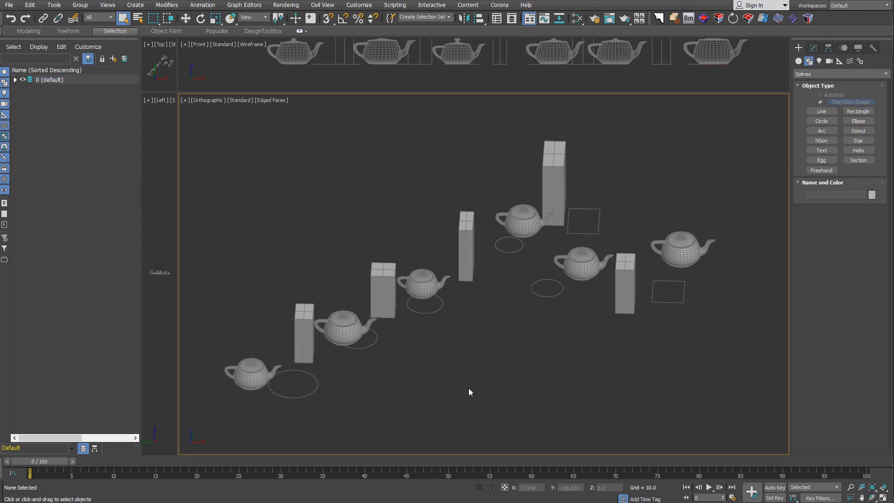
# - Select all teapots in the scene with Select Similar from a single teapot, and clear the selection
pyautogui.click(254, 373)
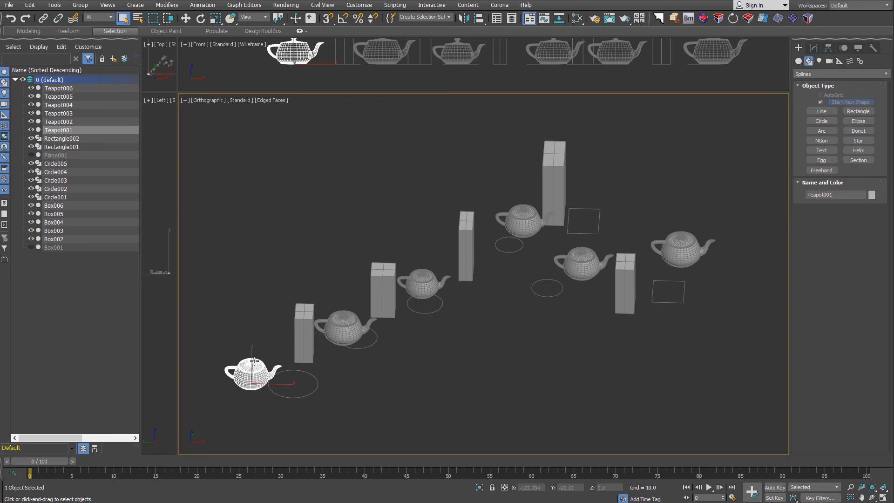
pyautogui.click(521, 219)
pyautogui.rightClick(514, 209)
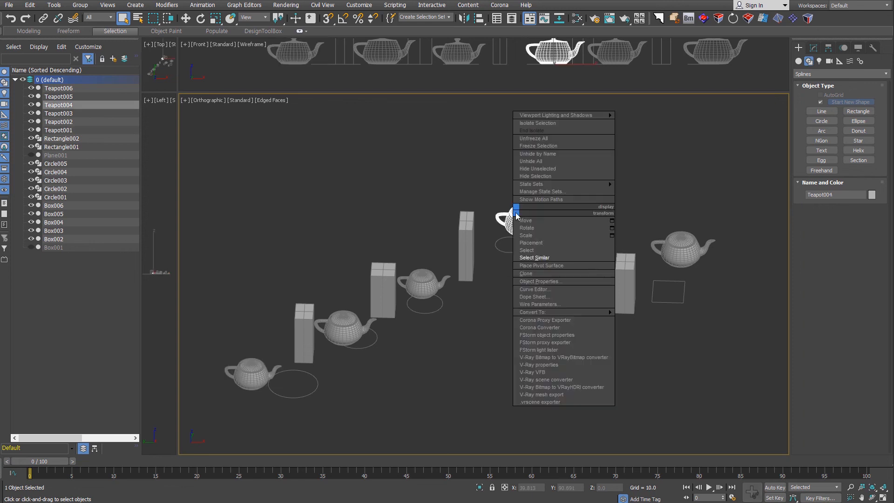
pyautogui.click(568, 257)
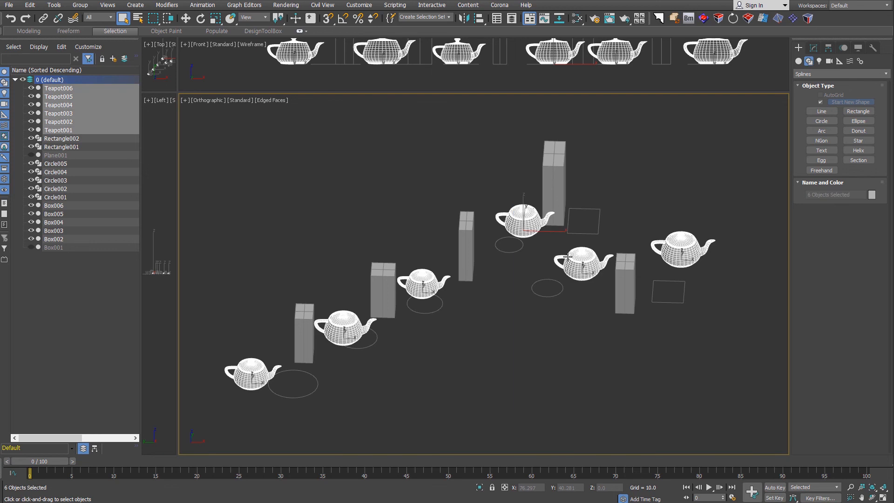
pyautogui.click(509, 282)
# - Use Select Similar from one rectangle to select both rectangles, and from one circle to select all circles
pyautogui.click(591, 233)
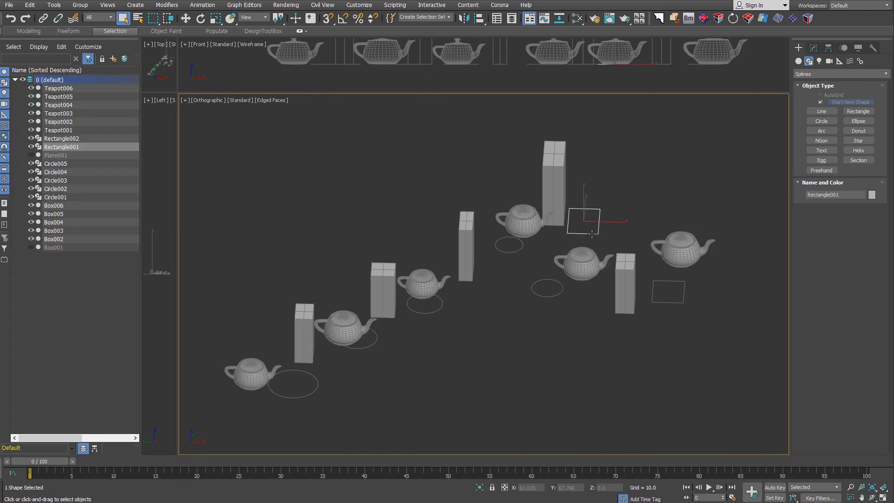
pyautogui.rightClick(591, 233)
pyautogui.click(637, 281)
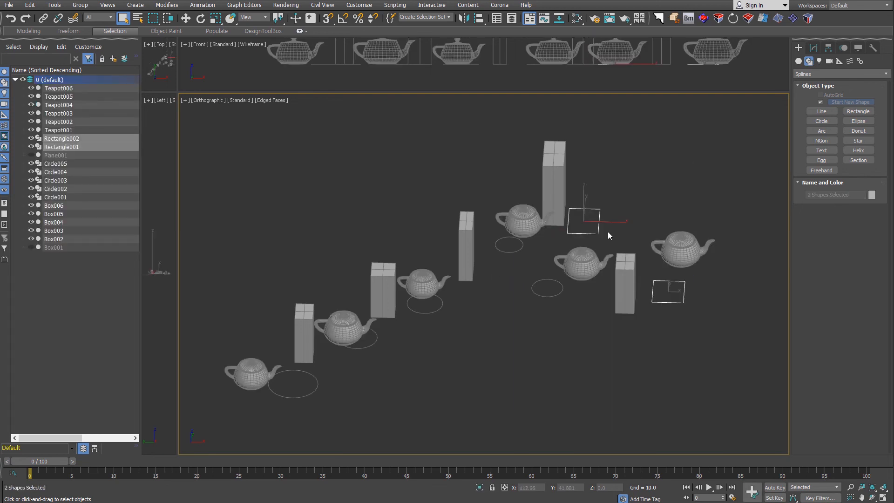
pyautogui.click(521, 250)
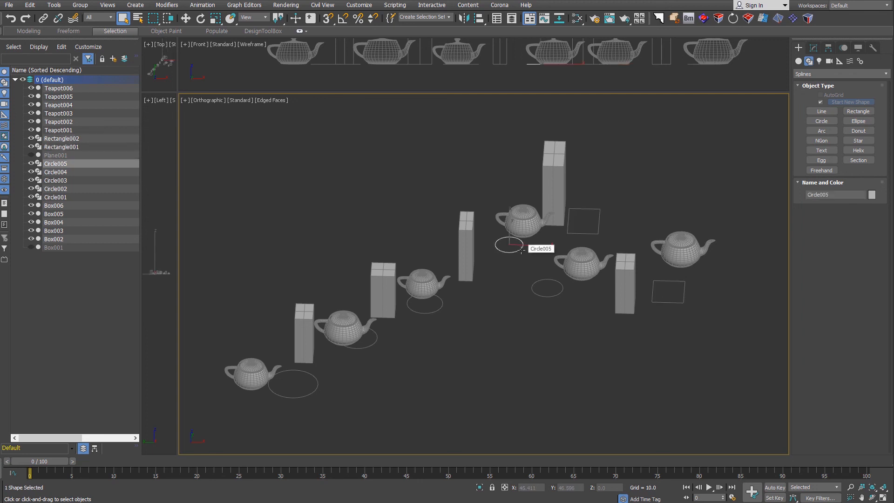
pyautogui.rightClick(521, 250)
pyautogui.click(561, 295)
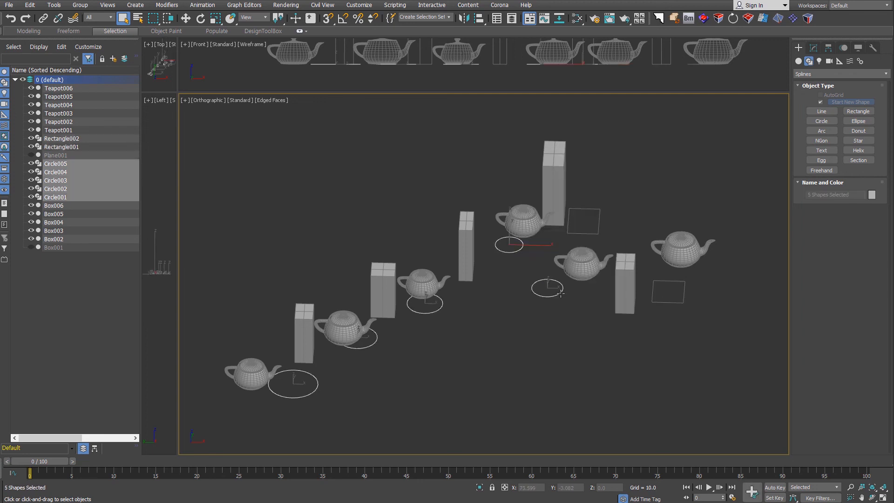
# - Add both rectangles to the selected circles, convert all these shapes to Editable Spline, and clear the selection
pyautogui.moveTo(612, 200); pyautogui.dragTo(592, 227)
pyautogui.keyDown('ctrl'); pyautogui.moveTo(703, 326); pyautogui.dragTo(673, 295); pyautogui.keyUp('ctrl')
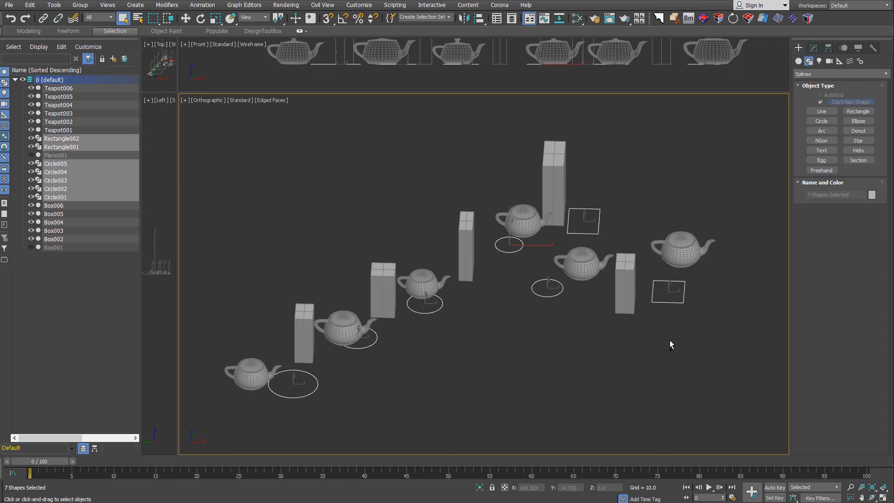
pyautogui.rightClick(577, 233)
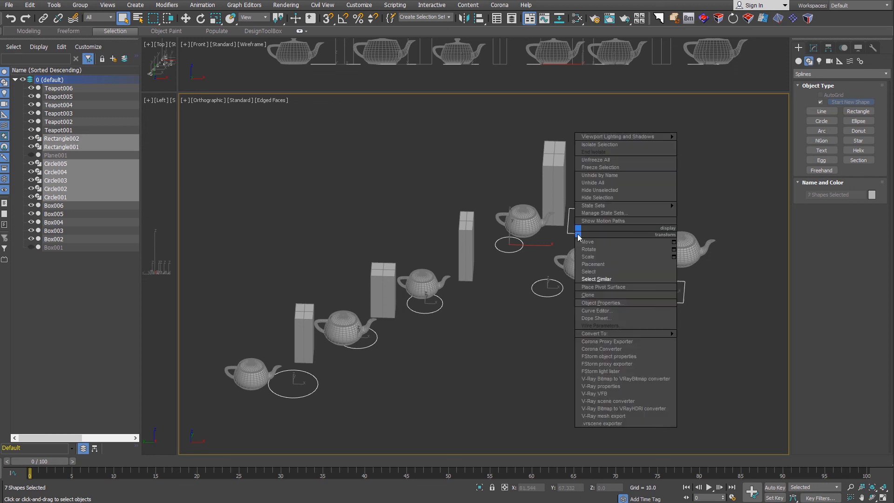
pyautogui.moveTo(605, 333)
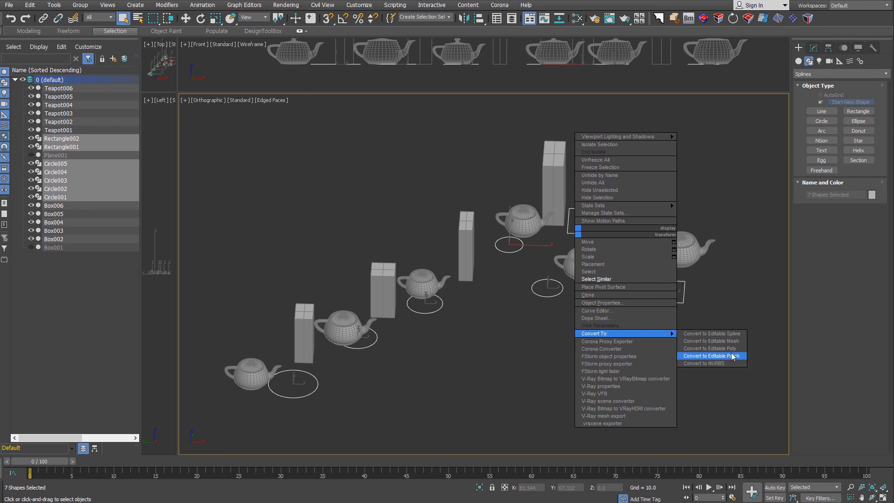
pyautogui.click(743, 336)
pyautogui.click(719, 193)
# - Select the converted rectangle beside the tallest box, and use Select Similar to select every editable spline
pyautogui.moveTo(616, 194); pyautogui.dragTo(585, 212)
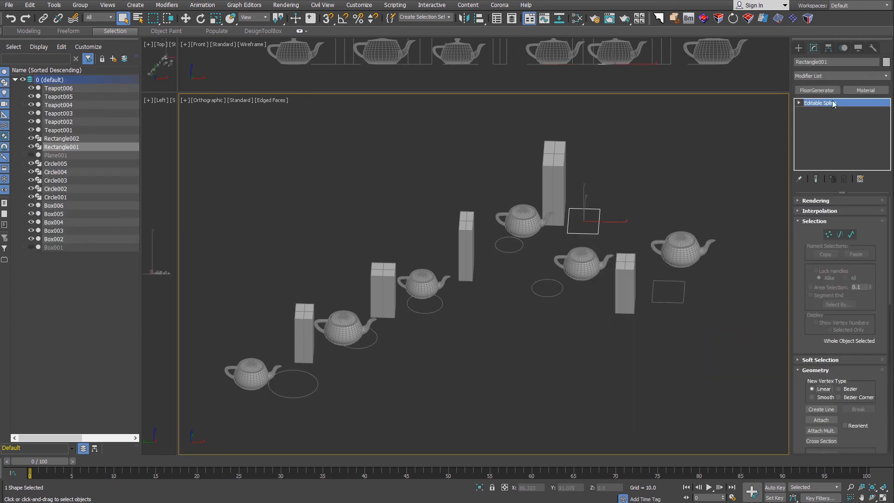
pyautogui.click(593, 215)
pyautogui.click(597, 211)
pyautogui.rightClick(596, 208)
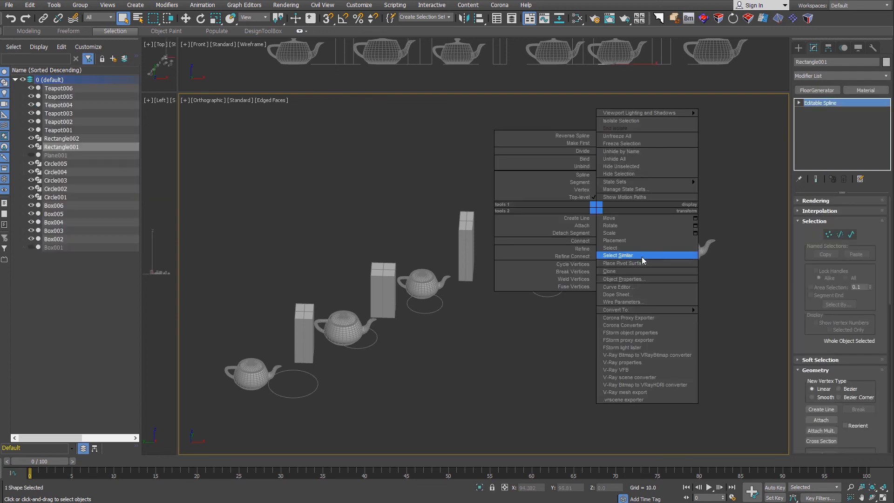
pyautogui.click(642, 256)
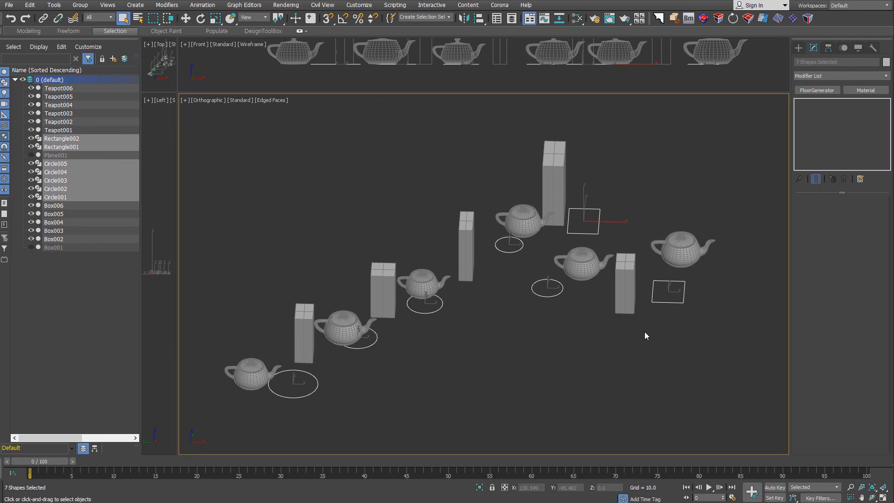
# - Select the teapot beside the tallest box plus Box006 and Box003, convert them to Editable Poly, and clear the selection
pyautogui.click(518, 219)
pyautogui.rightClick(521, 215)
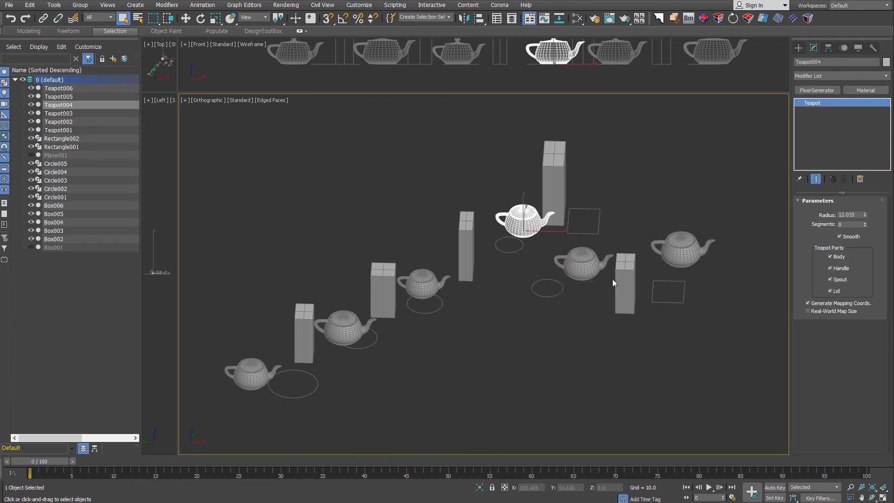
pyautogui.click(622, 278)
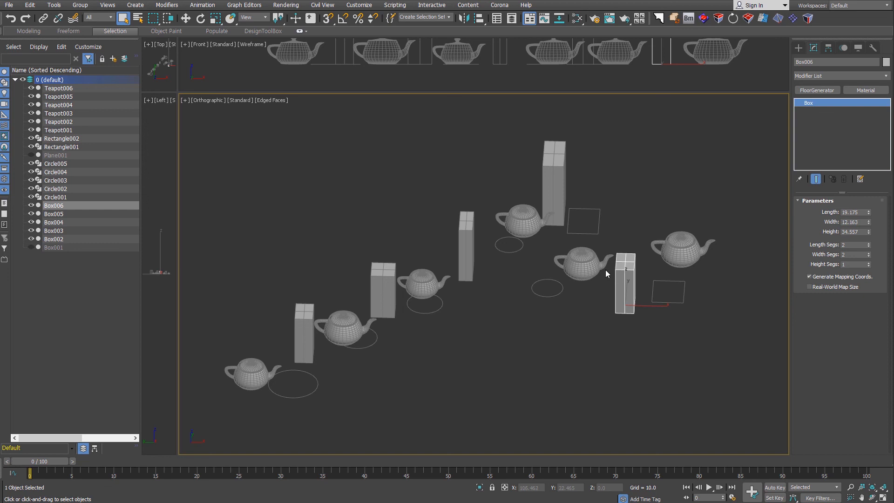
pyautogui.keyDown('ctrl'); pyautogui.click(524, 218); pyautogui.keyUp('ctrl')
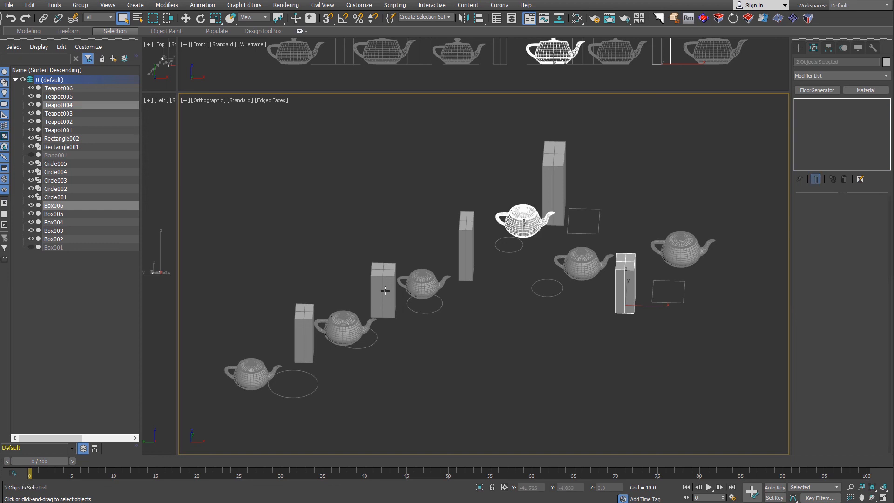
pyautogui.keyDown('ctrl'); pyautogui.click(384, 291); pyautogui.keyUp('ctrl')
pyautogui.rightClick(385, 290)
pyautogui.moveTo(448, 391)
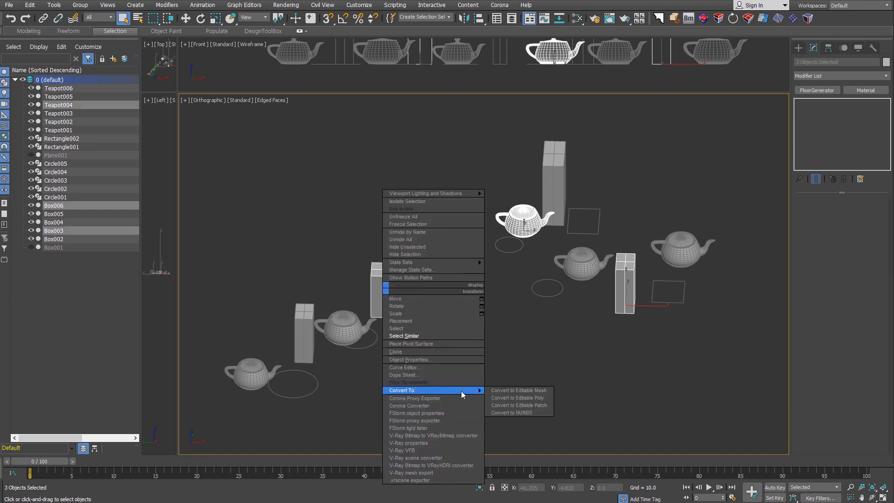
pyautogui.click(521, 397)
pyautogui.click(537, 375)
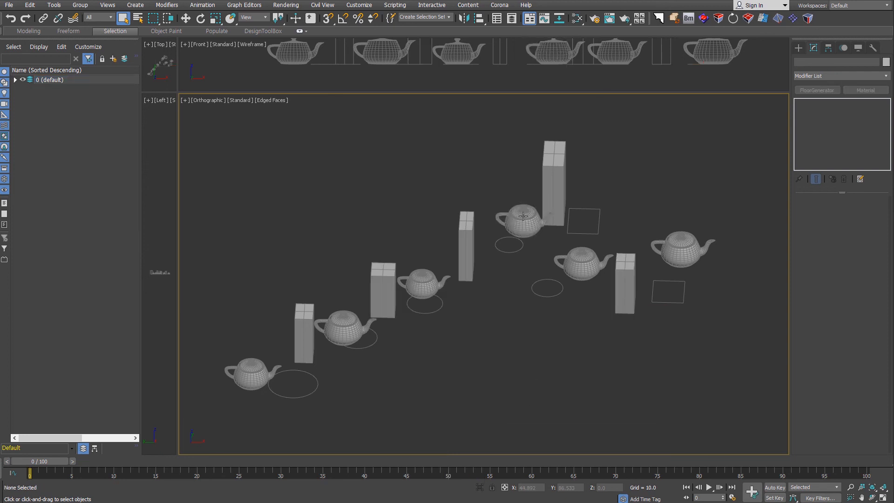
# - Select the converted teapot, and use Select Similar to select all Editable Poly objects
pyautogui.click(525, 216)
pyautogui.rightClick(520, 213)
pyautogui.moveTo(575, 315)
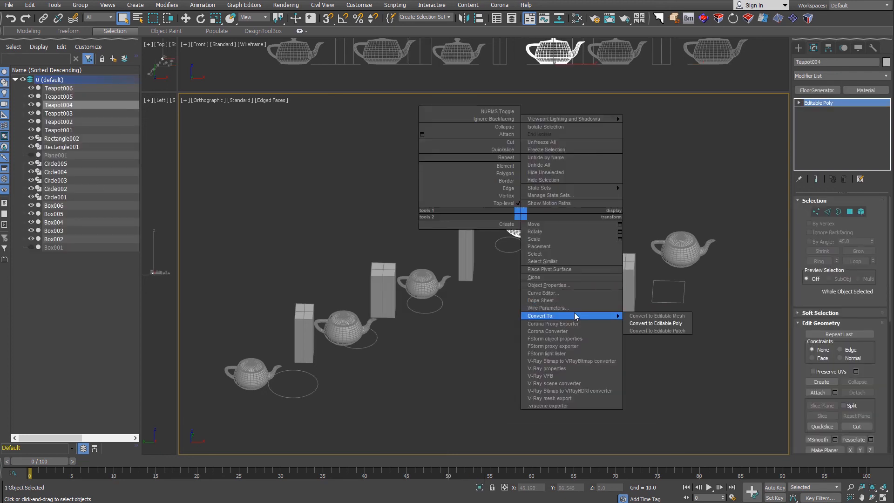
pyautogui.click(571, 262)
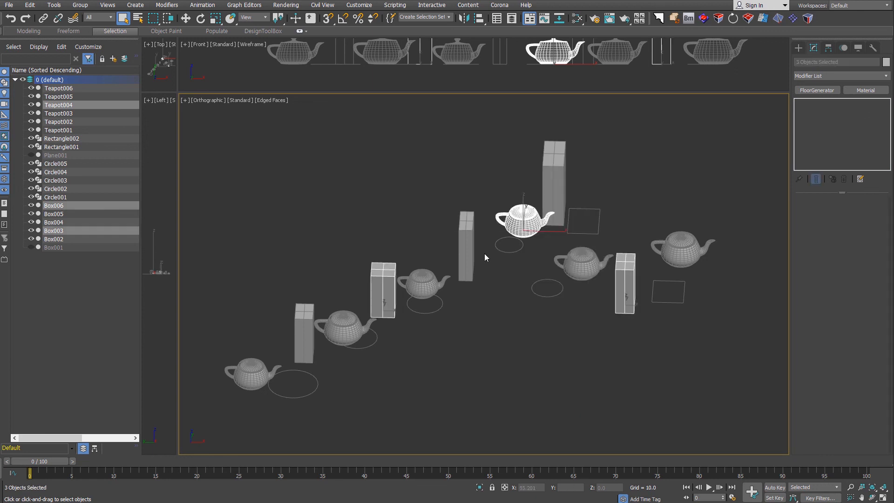